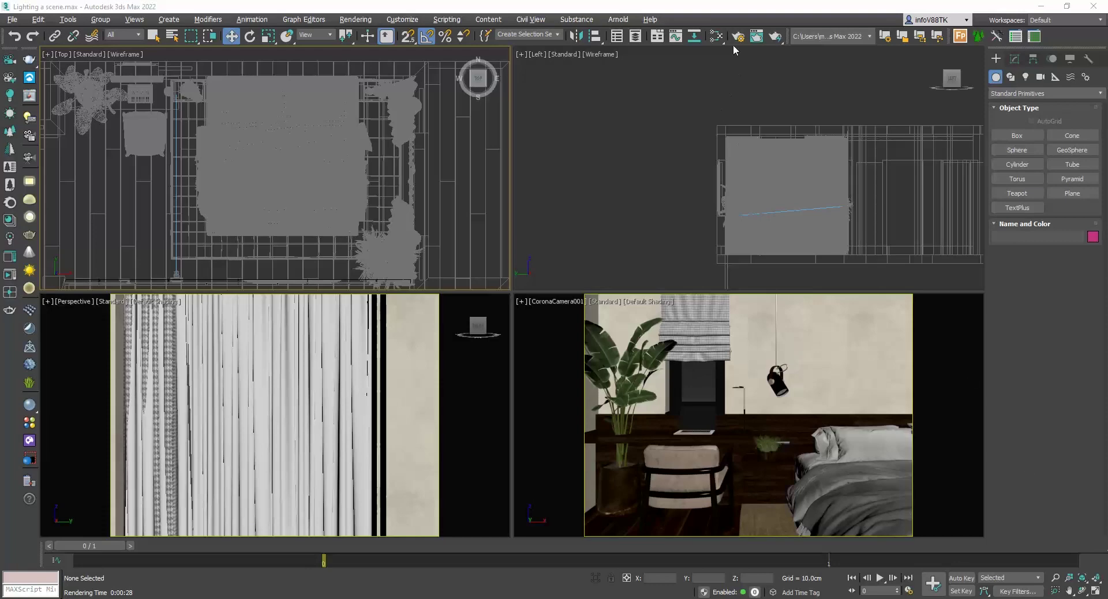
Step: Limit Corona renders to 10 minutes and noise level 3.0, with Corona High Quality denoising
left_click(738, 36)
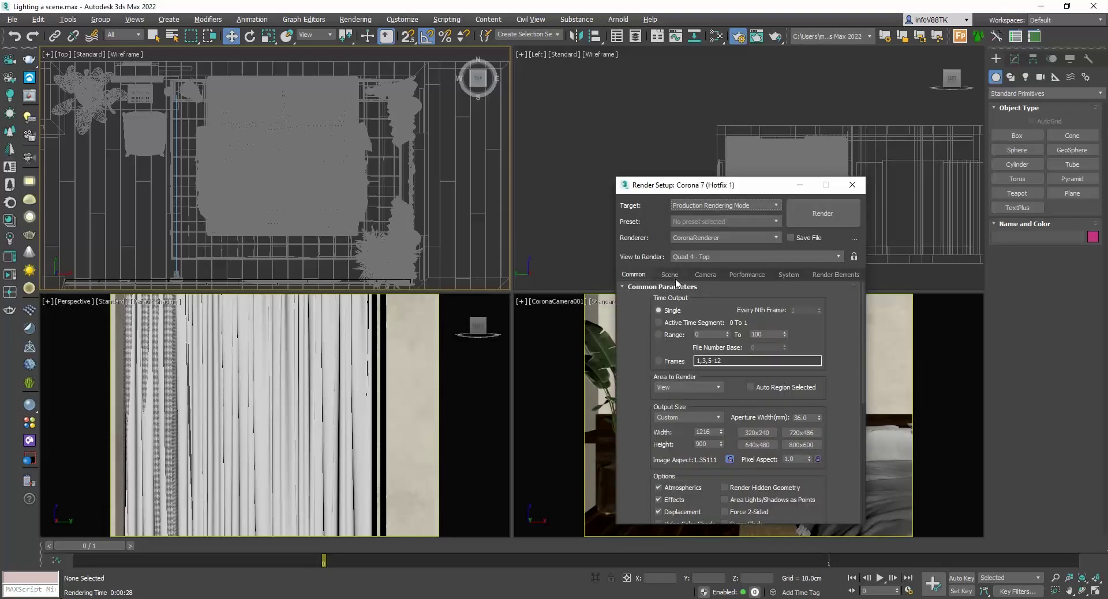
left_click(671, 276)
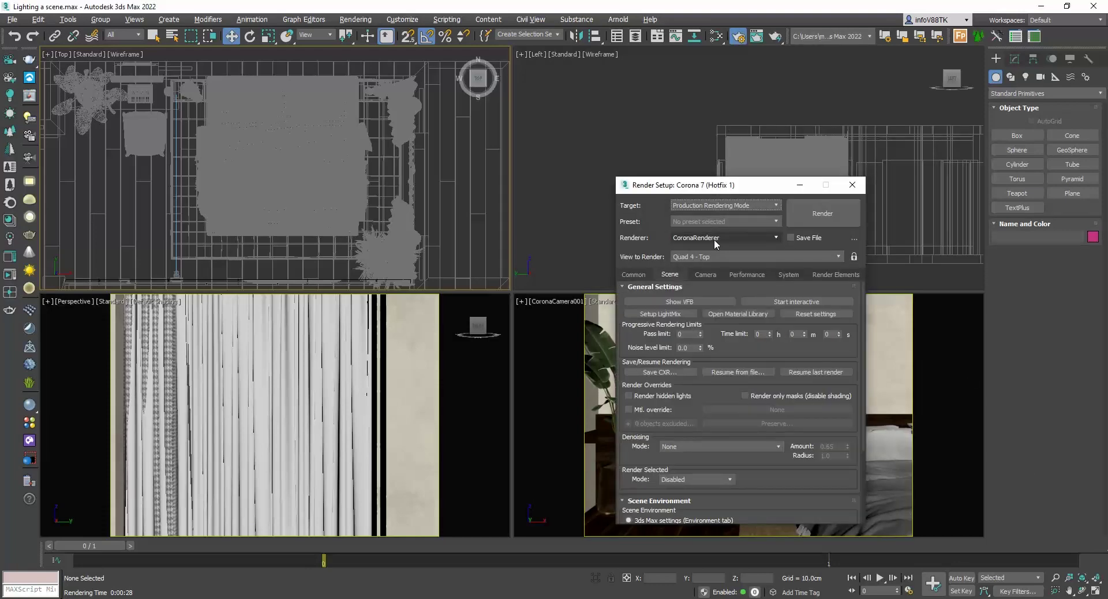
left_click(795, 334)
type("10")
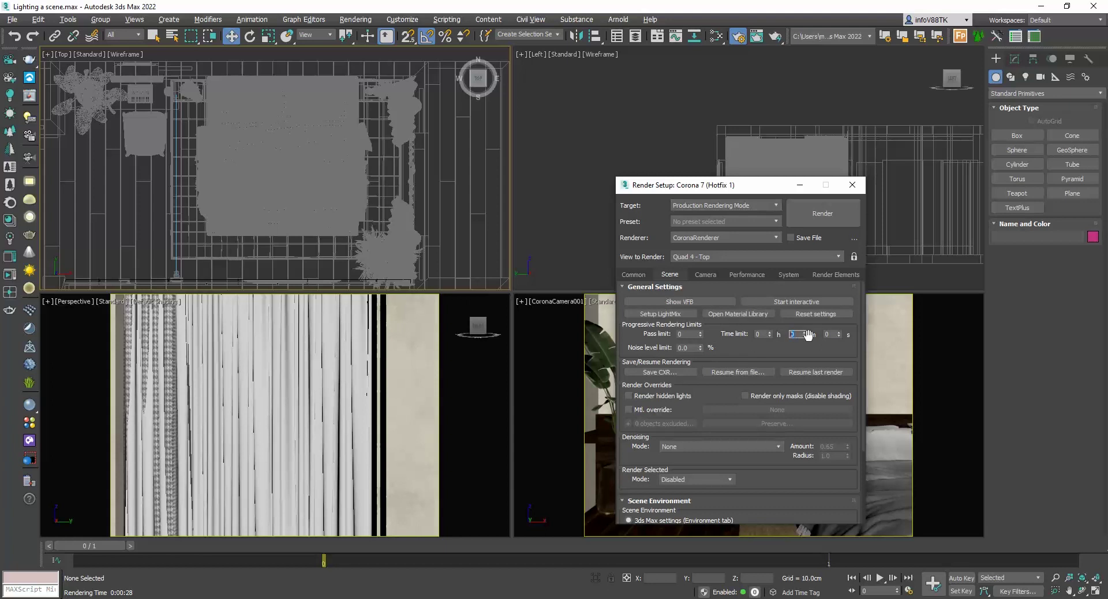
left_click(687, 348)
type("3")
left_click(700, 447)
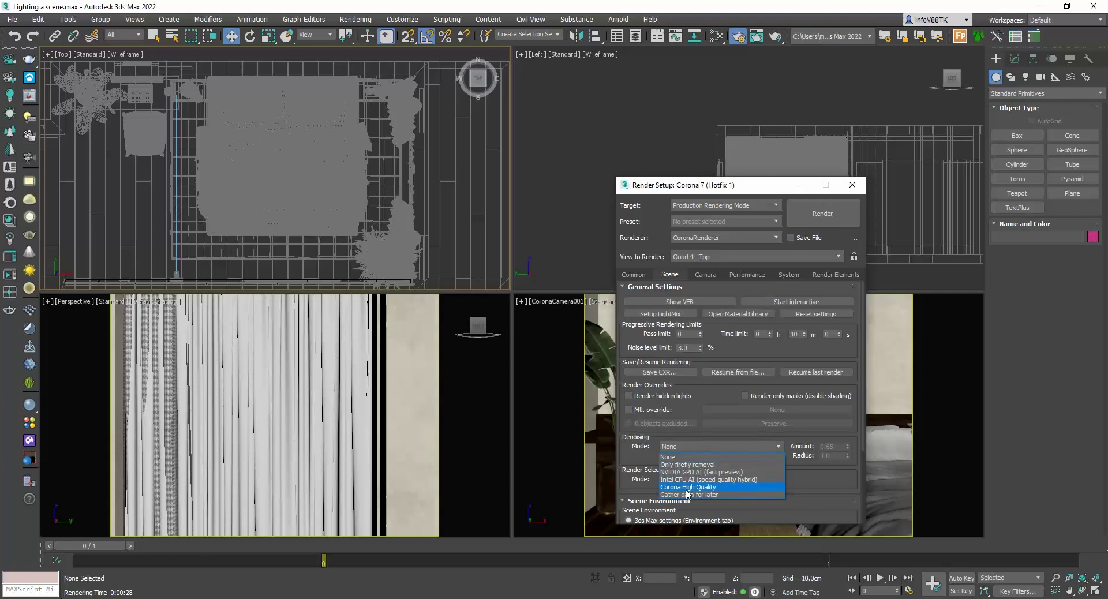
left_click(687, 488)
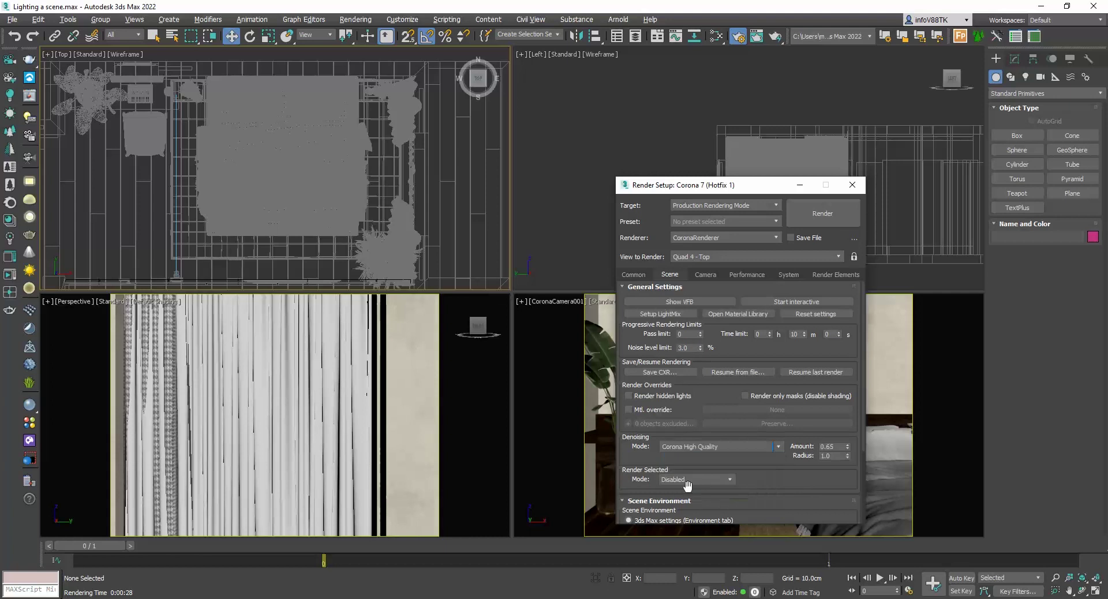
left_click(852, 185)
left_click(844, 314)
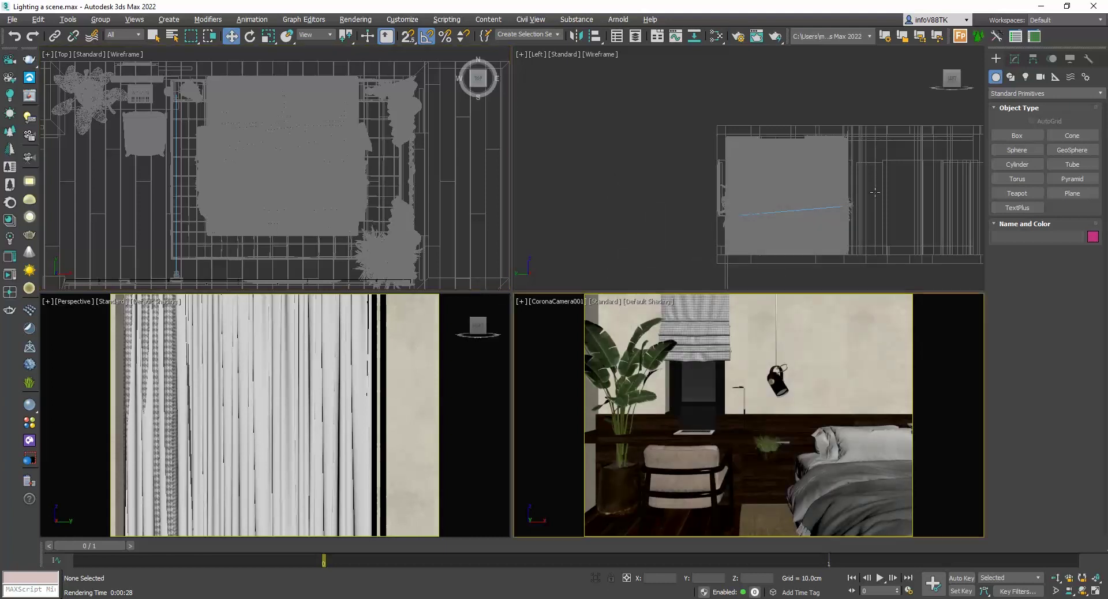
left_click(775, 37)
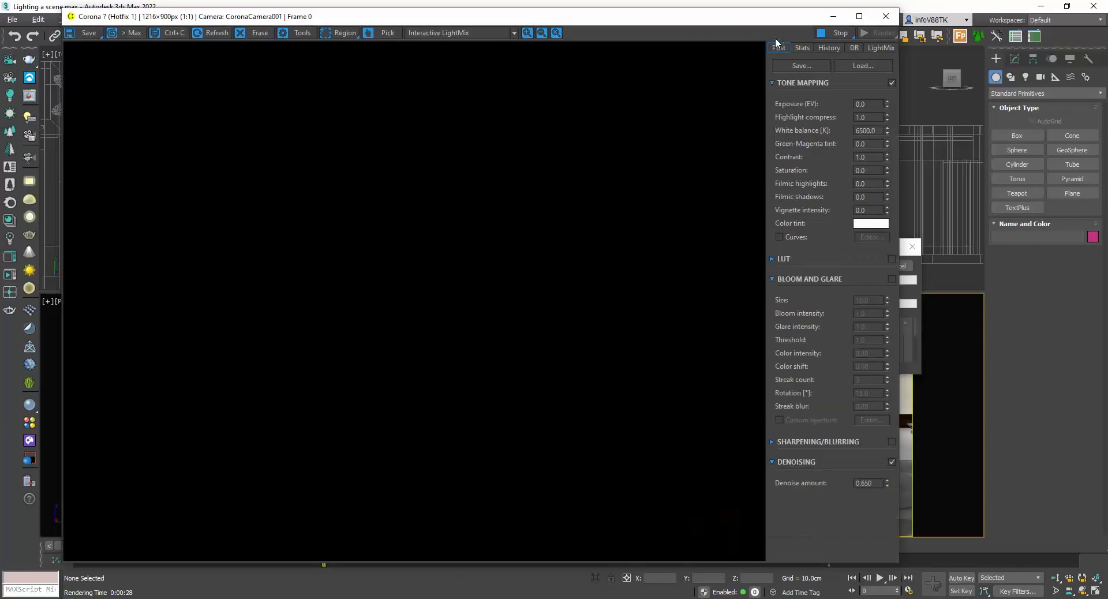
left_click(918, 292)
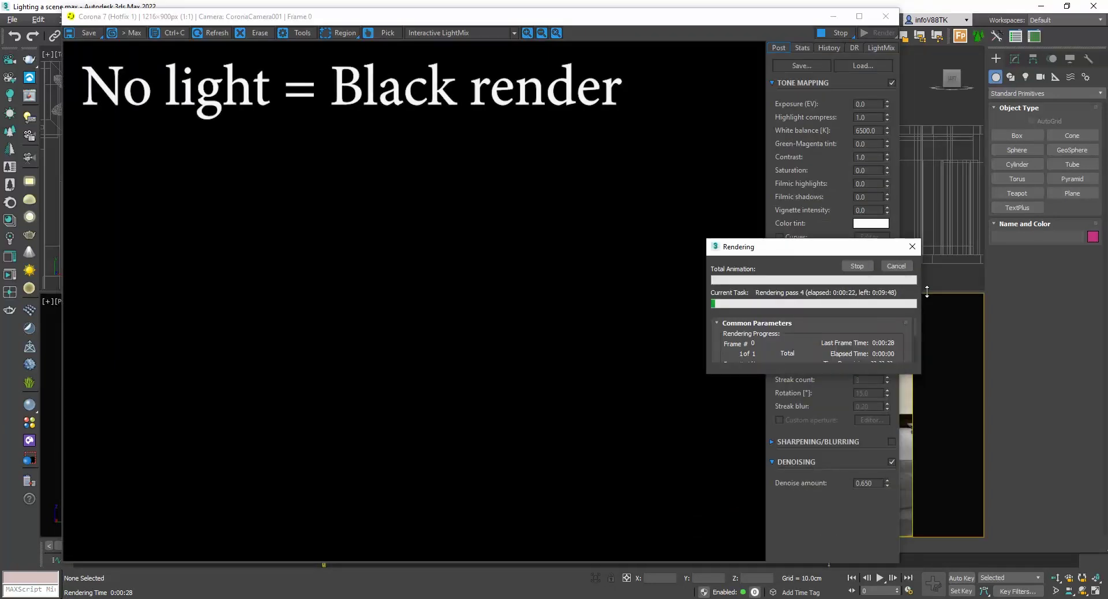
left_click(895, 266)
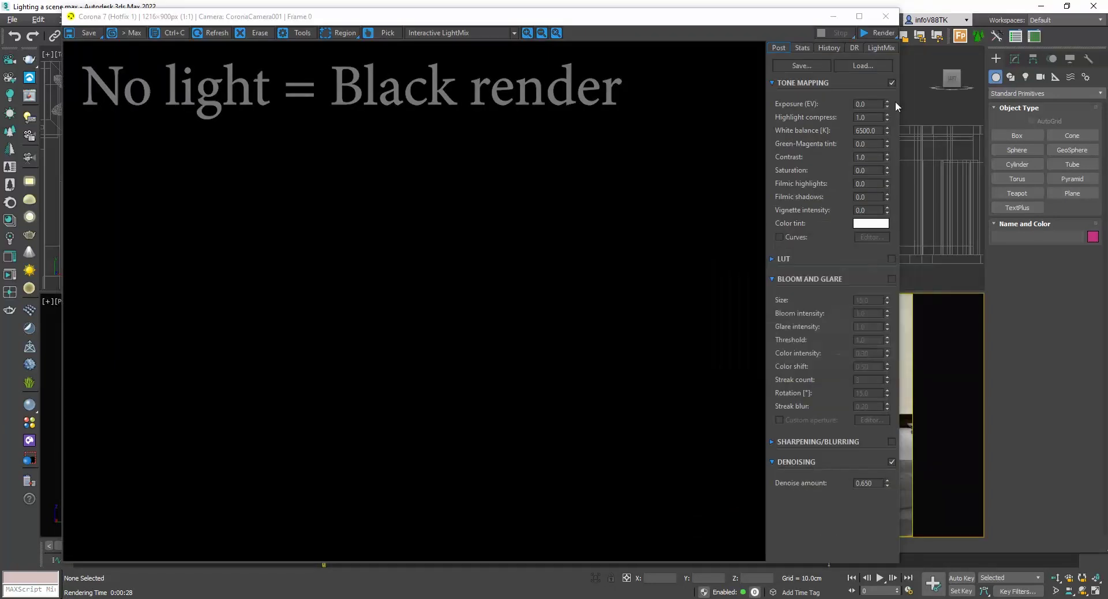
left_click(886, 16)
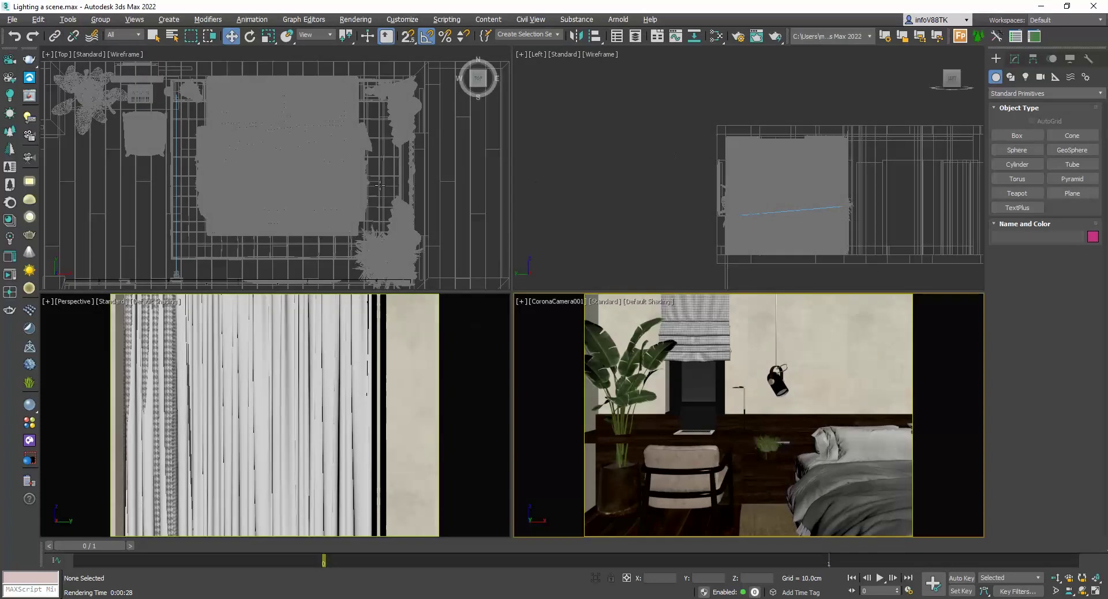
Step: Place a targeted Corona sun in the Top view with its target inside the room
left_click(9, 116)
scroll(184, 144, "down", 2)
middle_click_drag(184, 99, 184, 165)
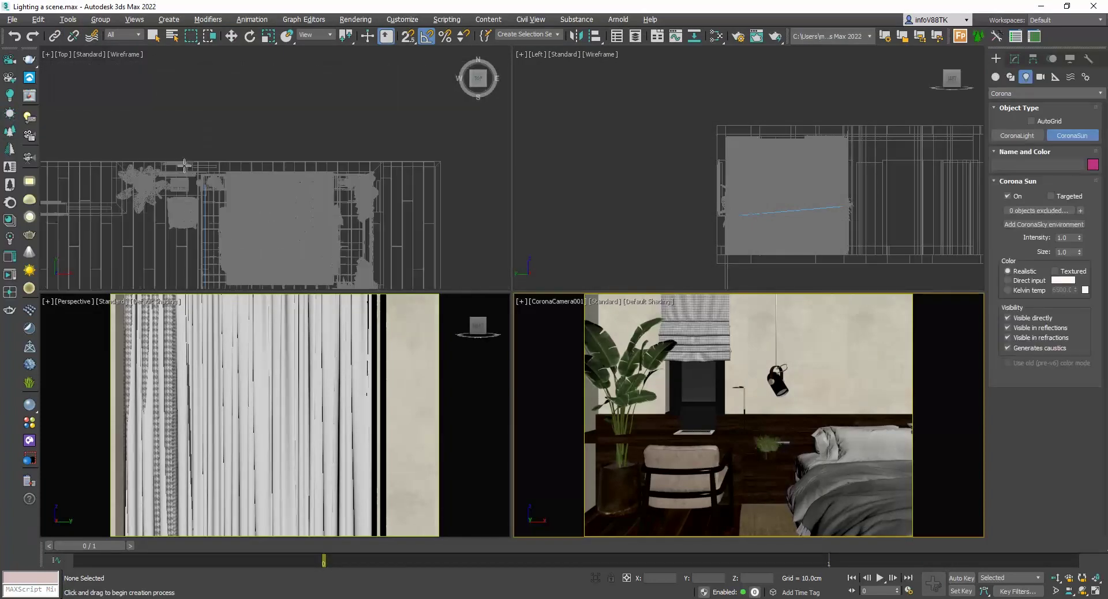
left_click_drag(135, 70, 217, 278)
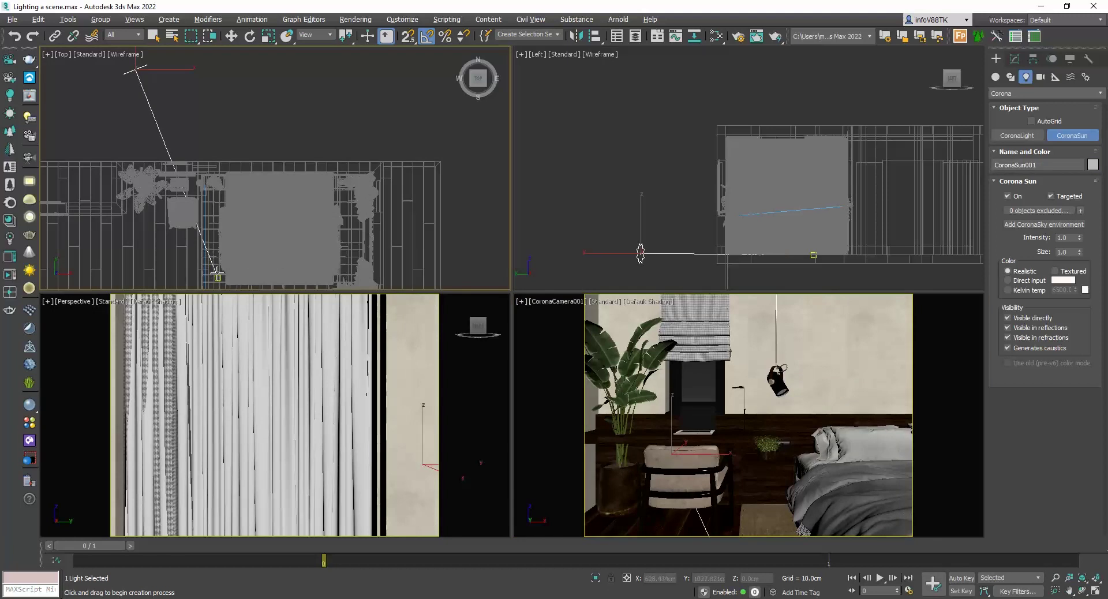
Step: Raise the sun higher above the room and shift its target across the floor
left_click(199, 101)
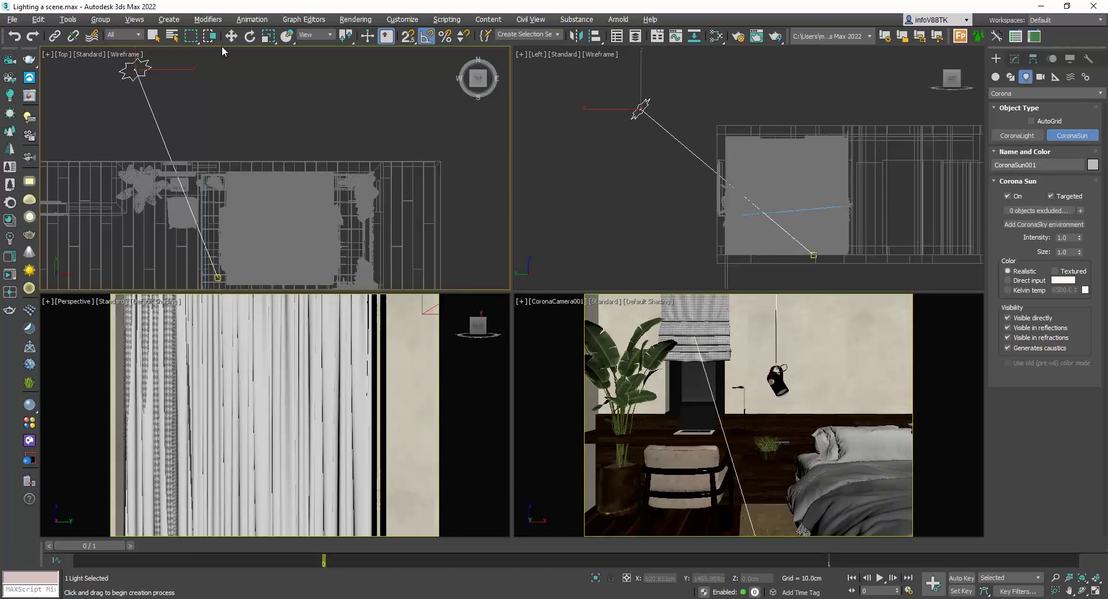
left_click(230, 36)
middle_click_drag(575, 152, 562, 181)
left_click_drag(621, 114, 621, 100)
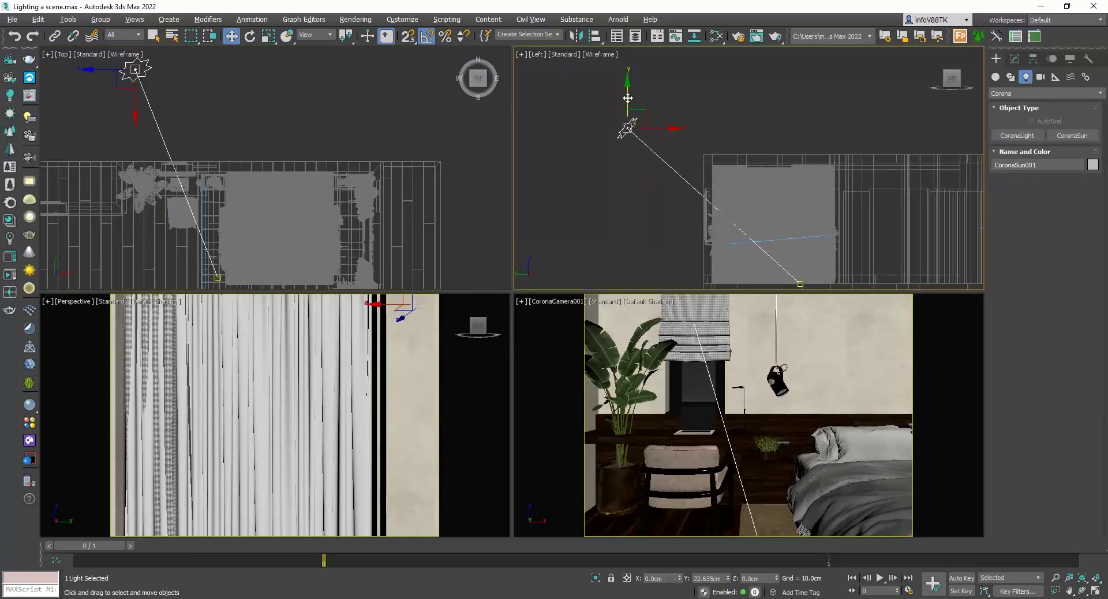
scroll(220, 277, "up", 5)
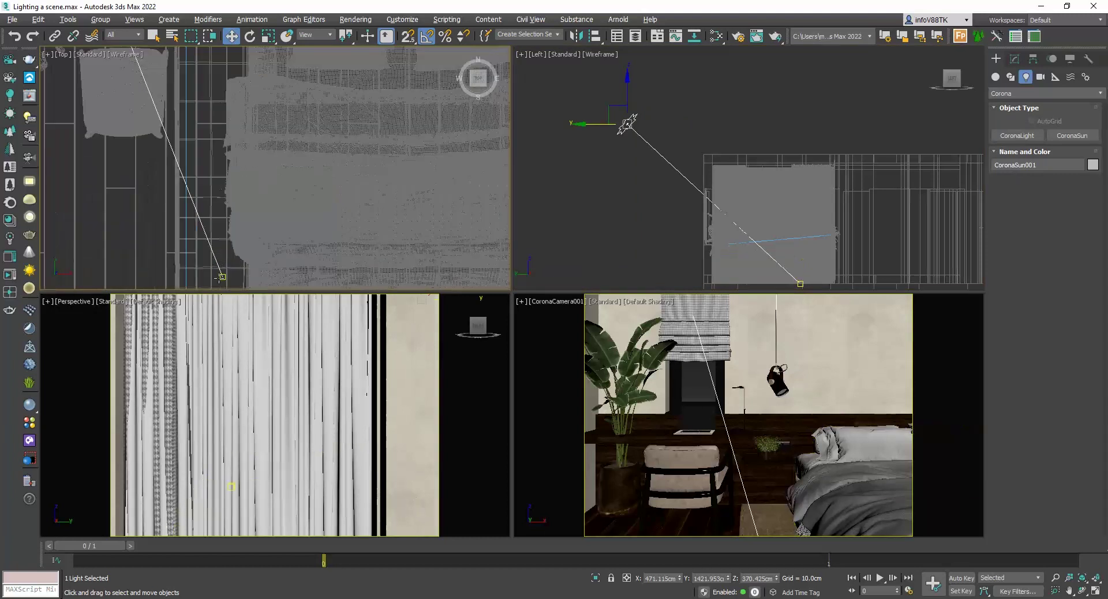
left_click(220, 277)
scroll(221, 277, "down", 4)
left_click_drag(246, 253, 248, 216)
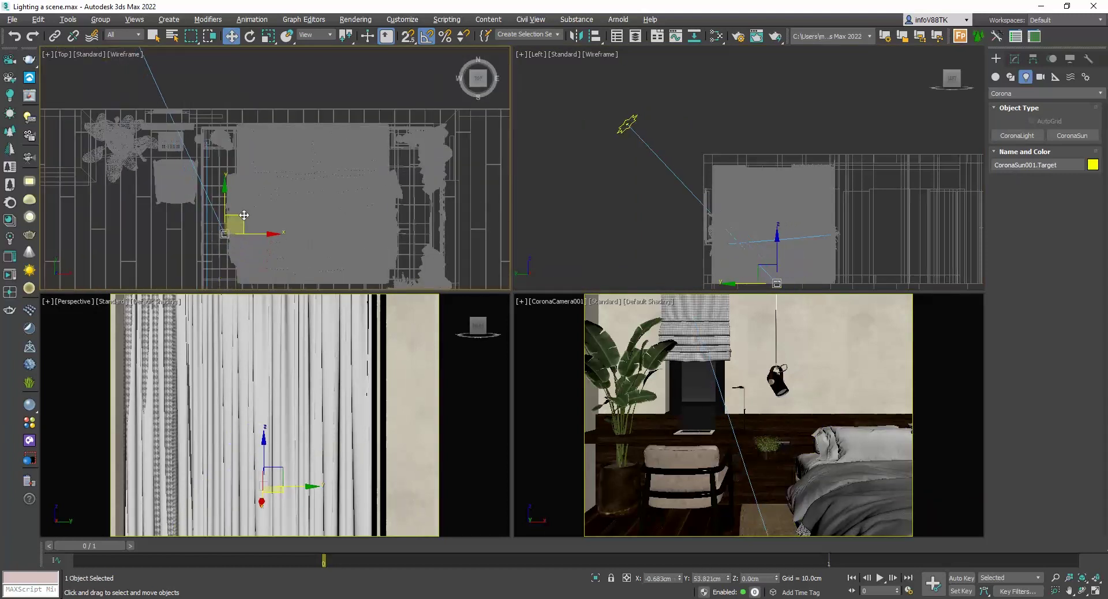
Step: Render the room from the camera view
right_click(542, 348)
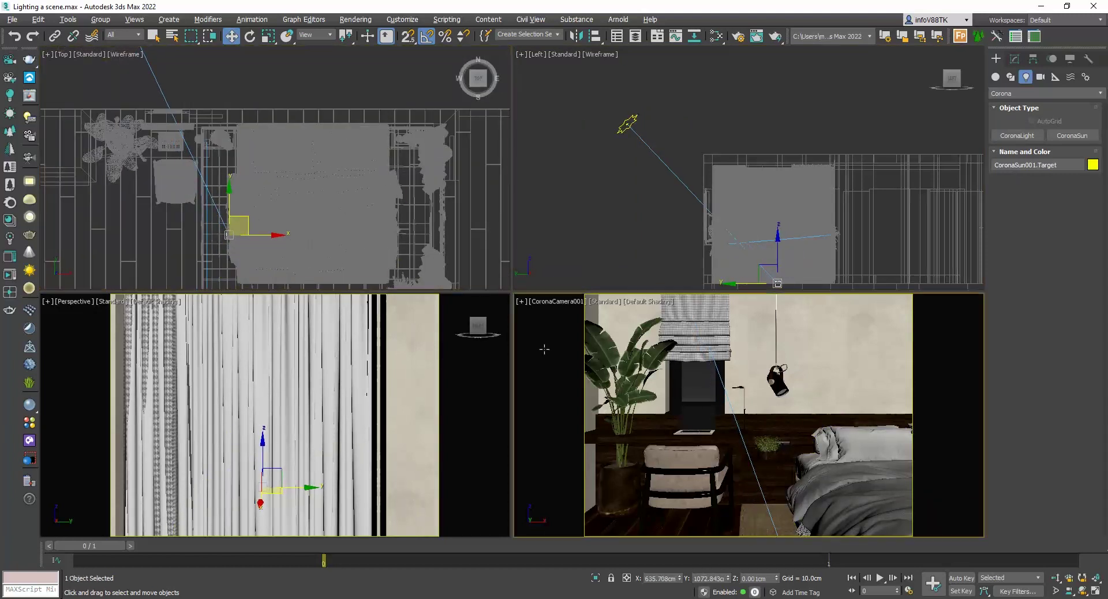
left_click(775, 36)
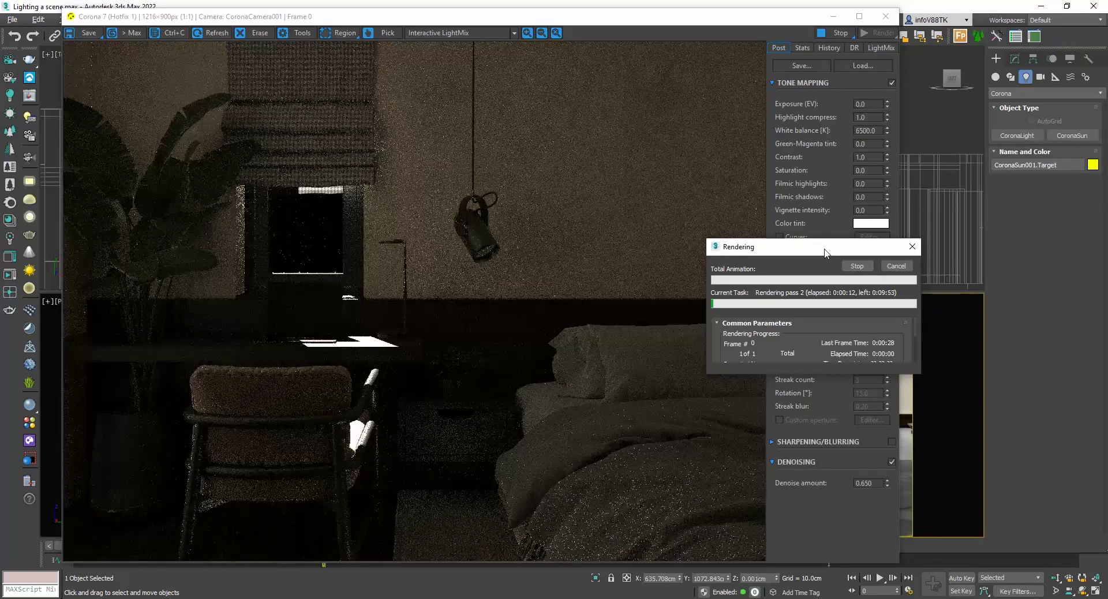
left_click_drag(821, 251, 883, 278)
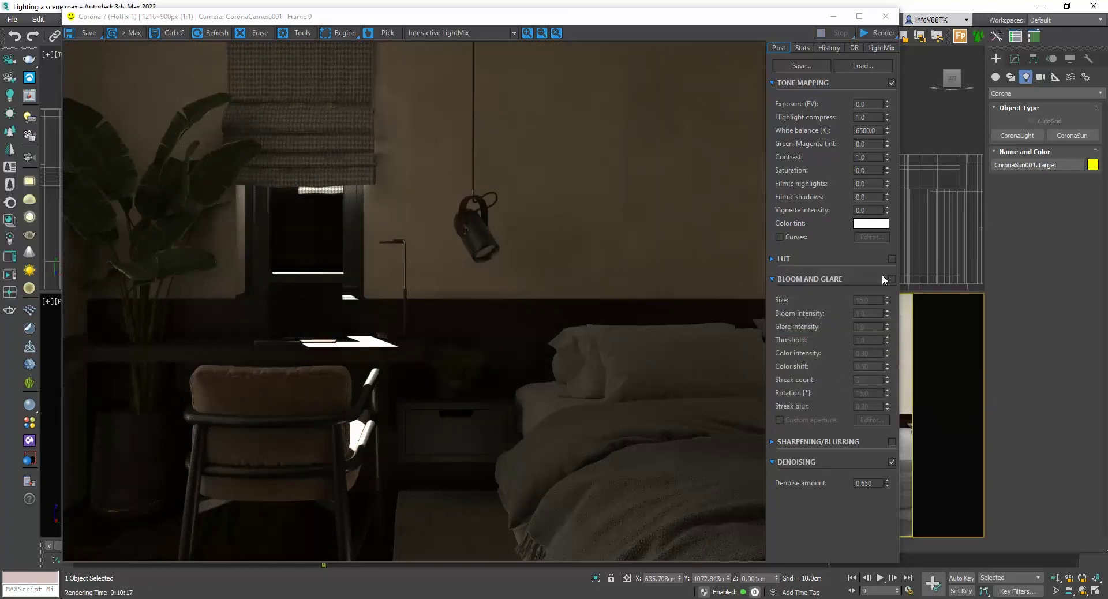
Step: Add a Corona sky environment from the sun's parameters and re-render the camera view
left_click(886, 16)
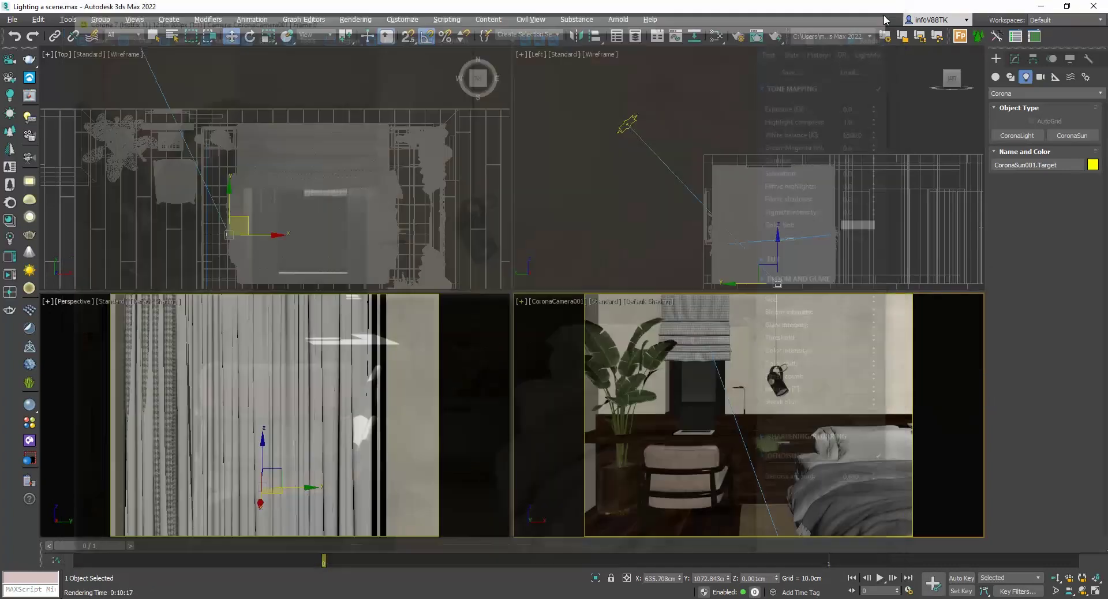
left_click(627, 123)
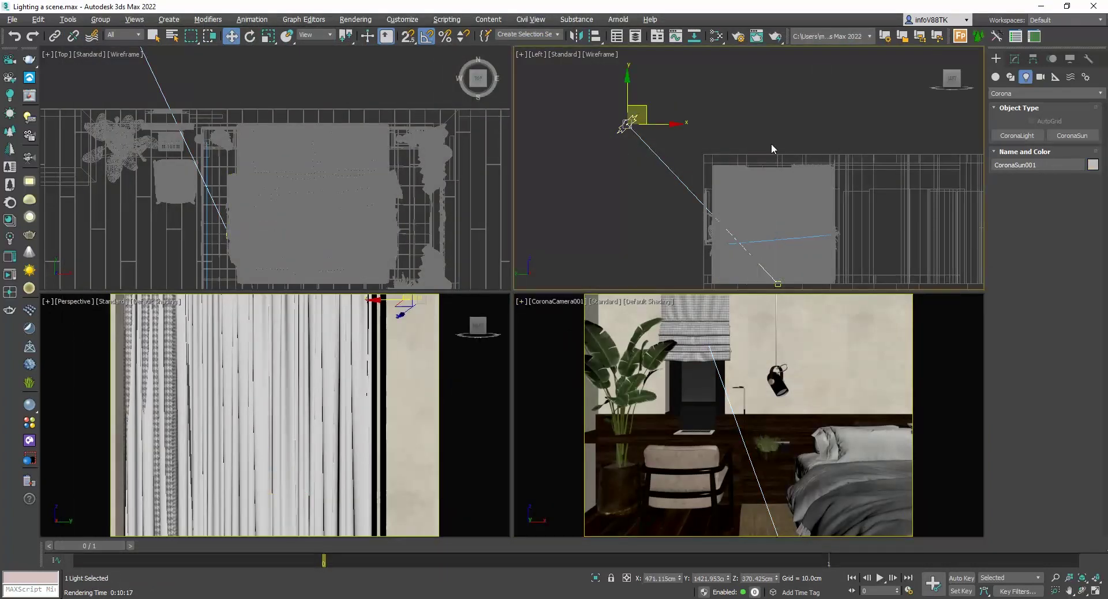
left_click(1014, 58)
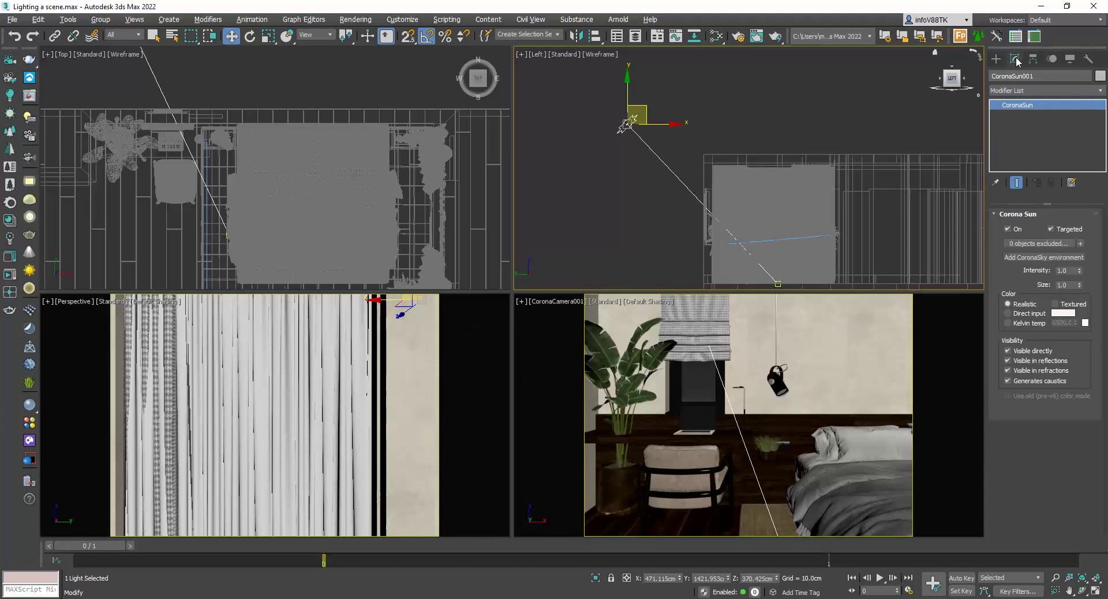
left_click(1046, 258)
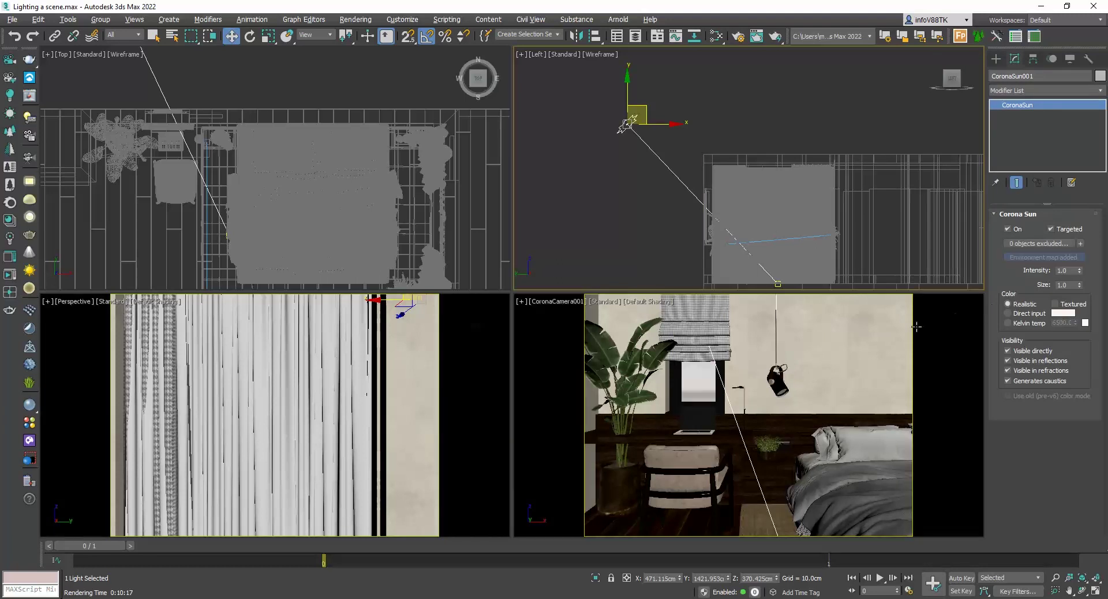
left_click(776, 36)
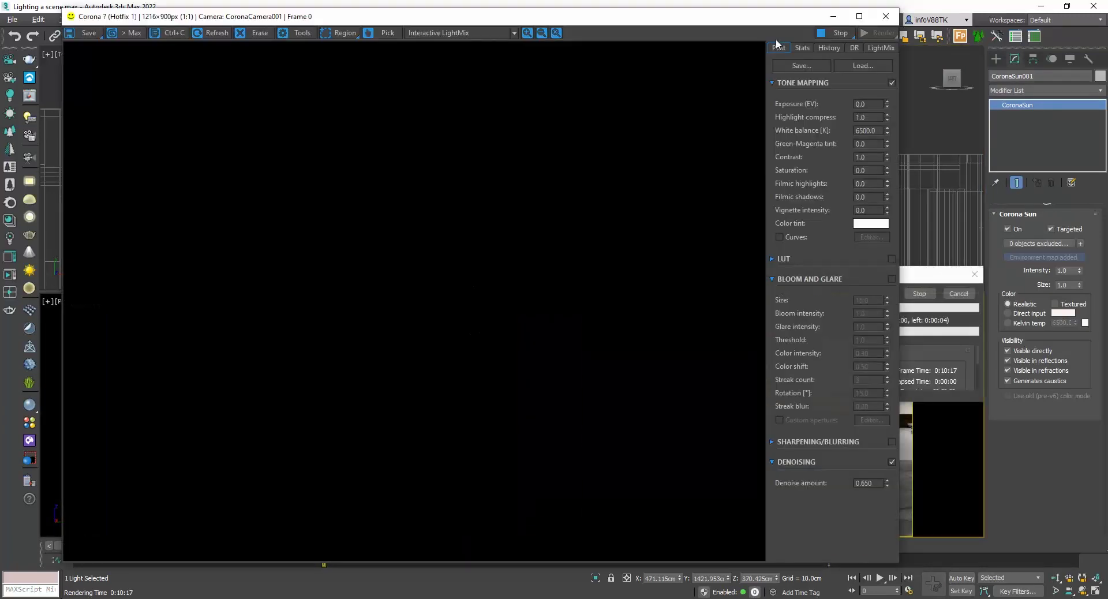
left_click(926, 278)
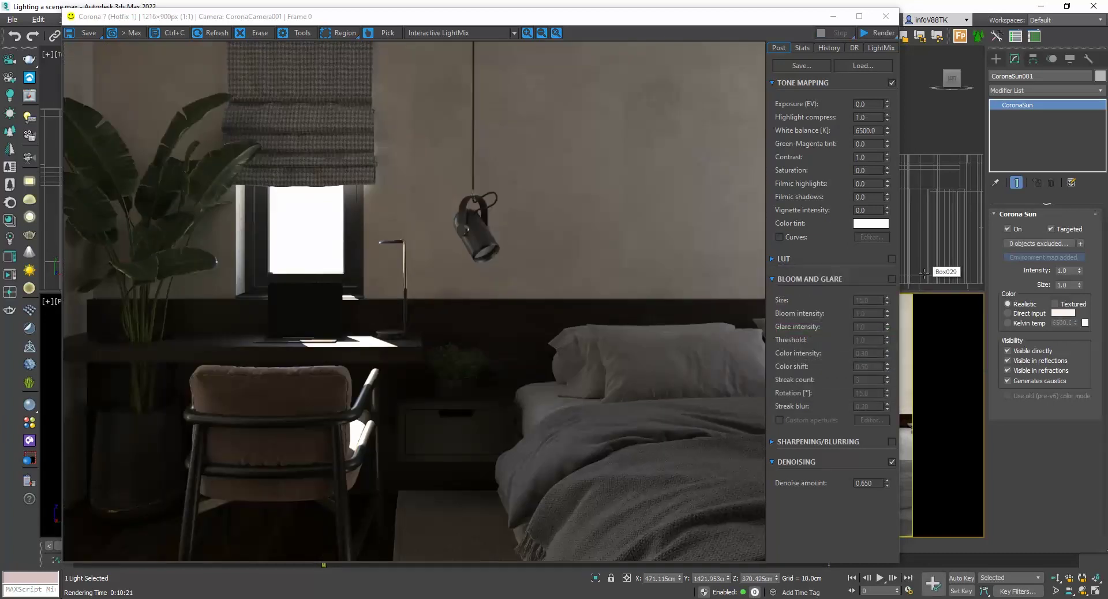
Step: Set exposure 1.50, skylight LightMix 2.0 and highlight compress 10.0 in the frame buffer
double_click(872, 103)
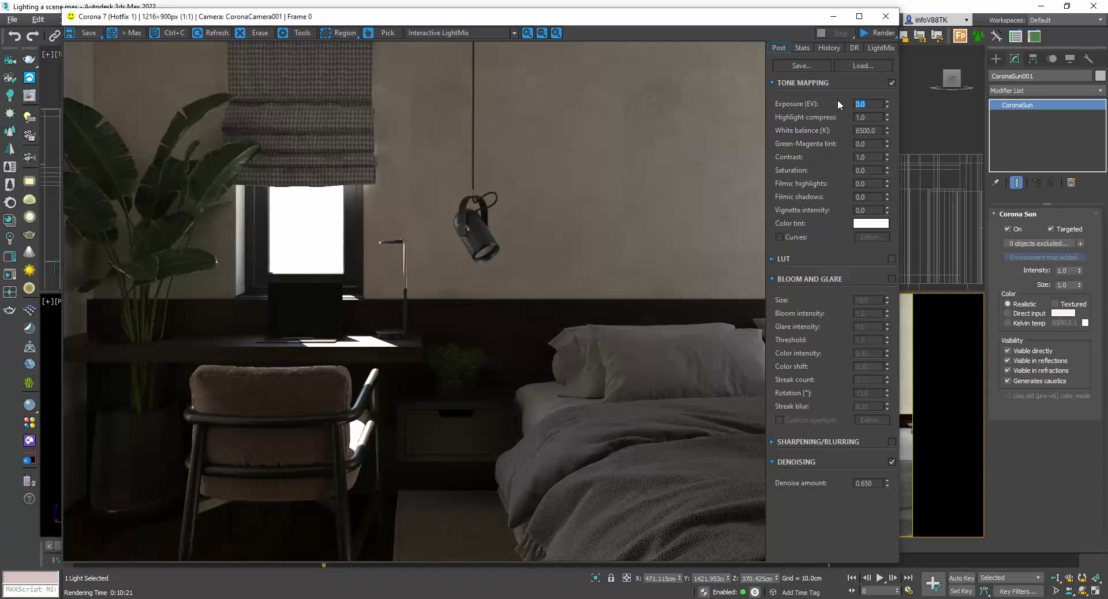
type("1")
key("Return")
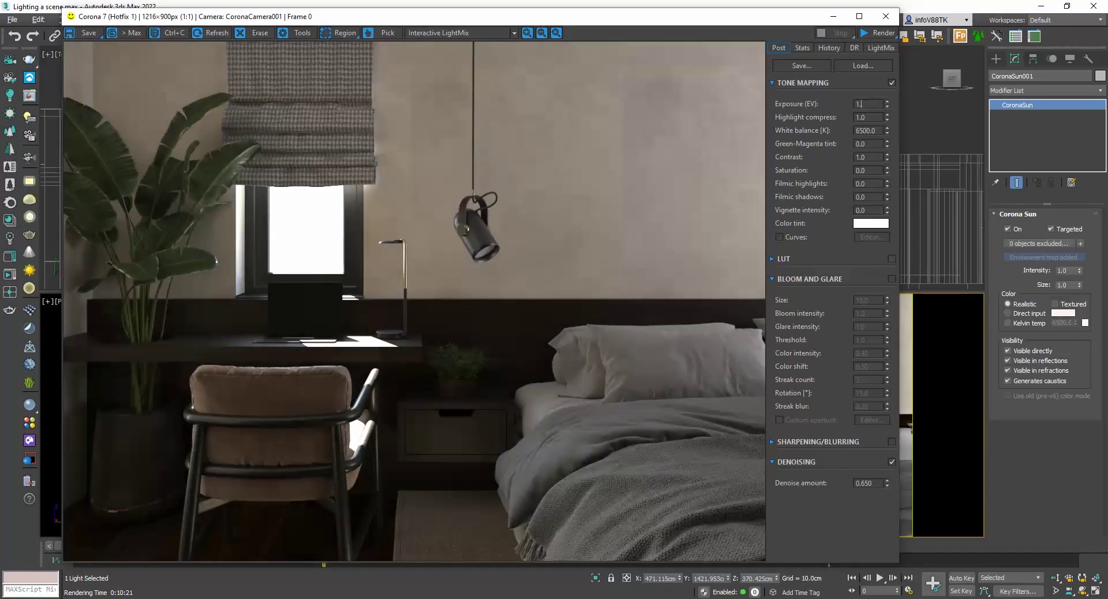
type("5")
key("Return")
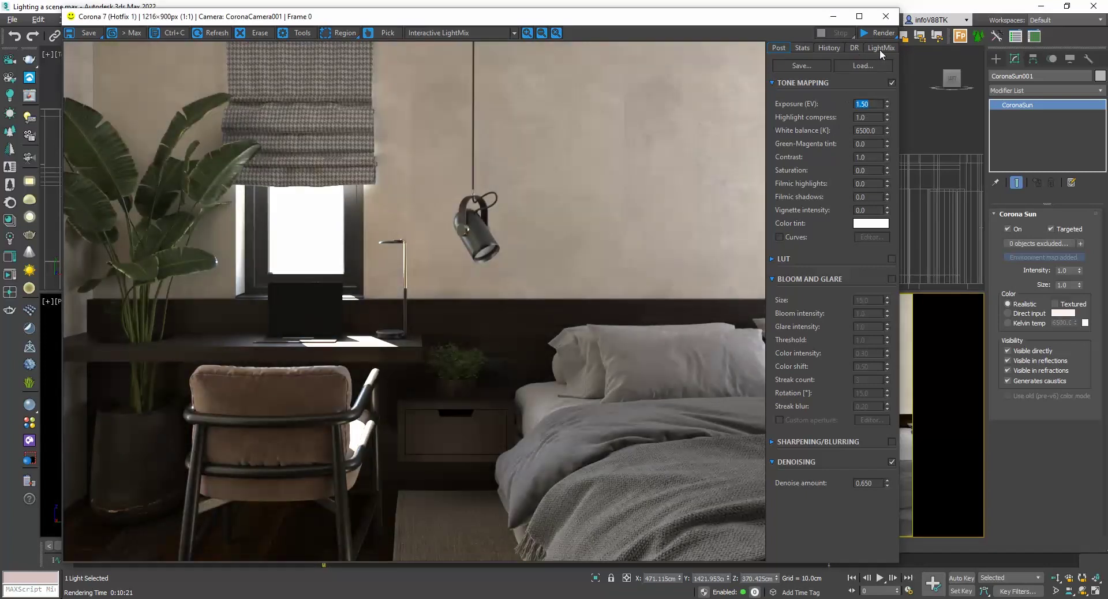
left_click(881, 49)
type("2")
key("Return")
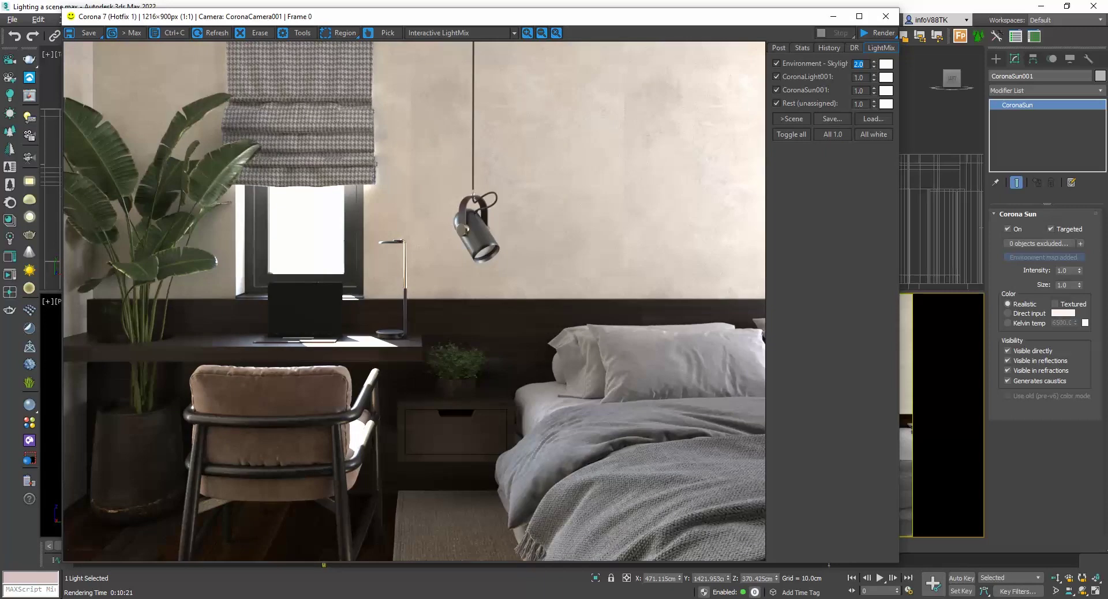
left_click(779, 49)
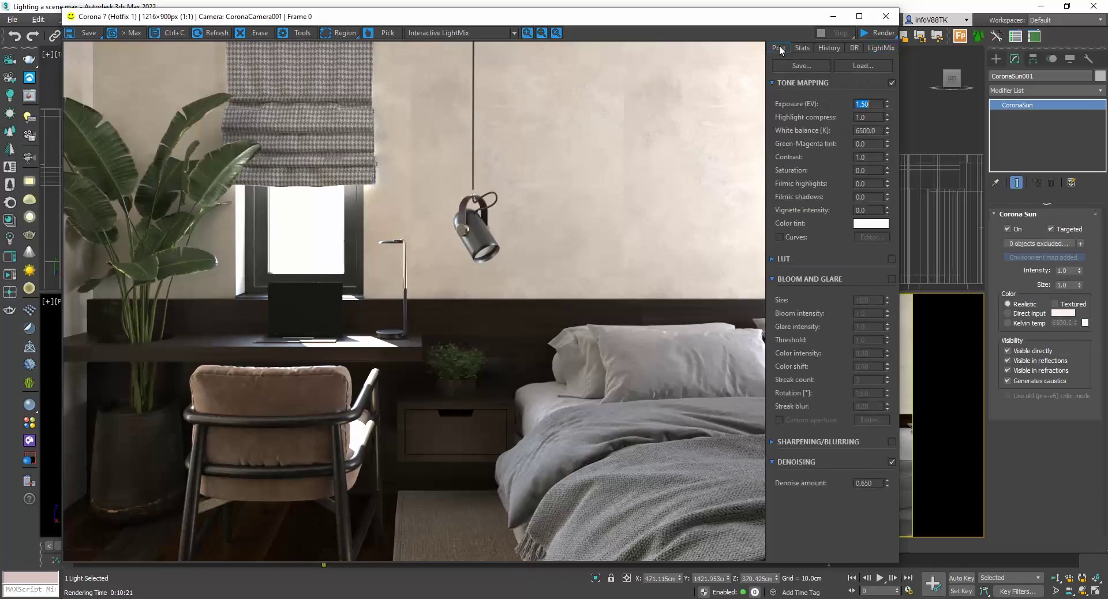
left_click(868, 117)
key("Return")
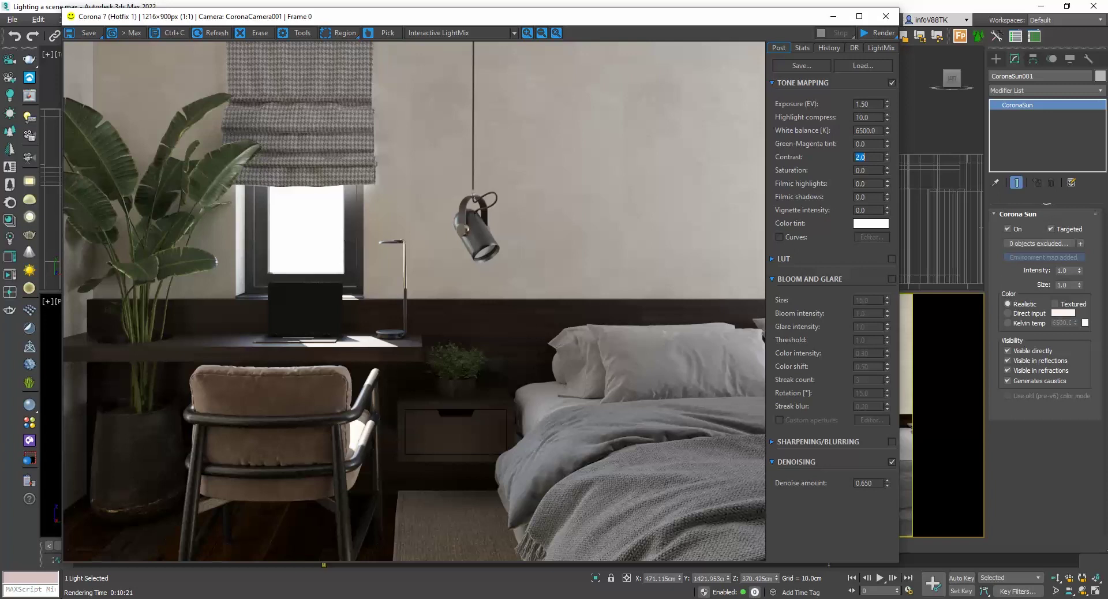
Step: Isolate the window and the wood wall panel
left_click(883, 23)
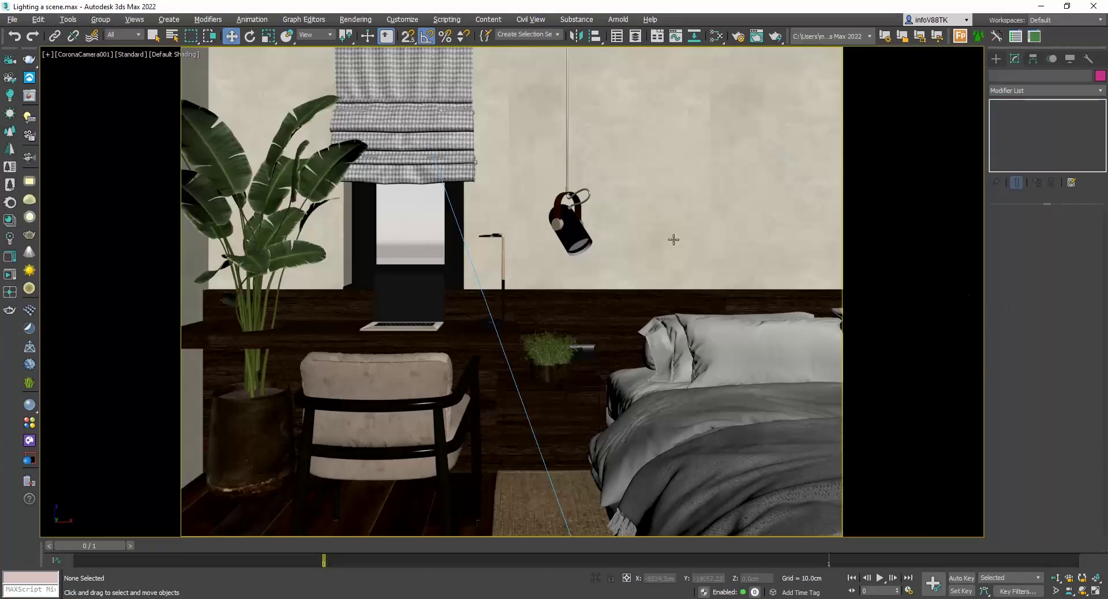
left_click(409, 173)
left_click(632, 300, "ctrl")
right_click(632, 296)
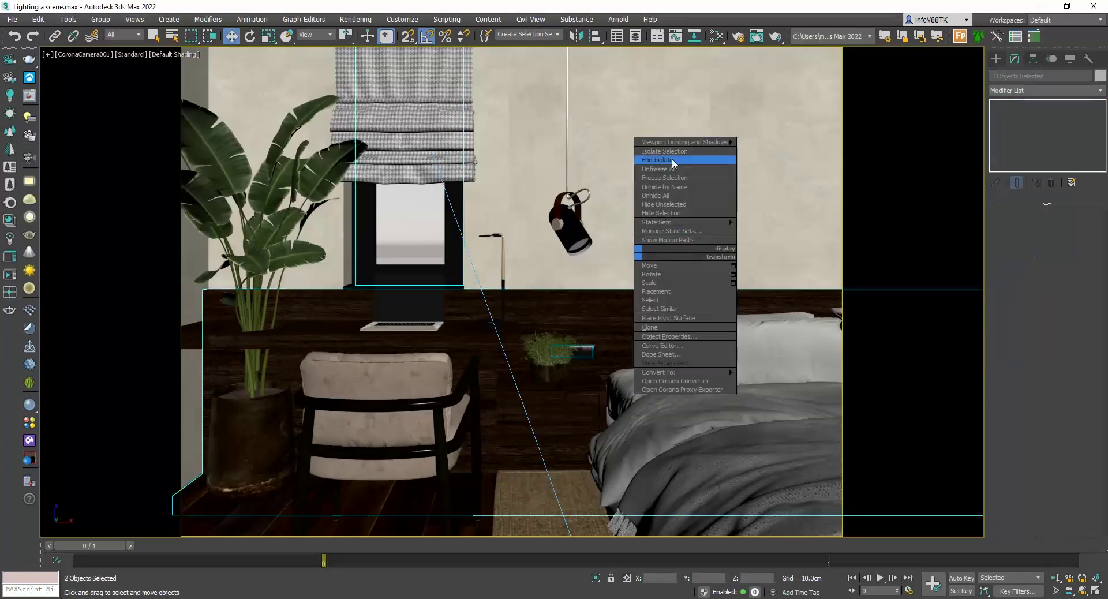
left_click(671, 149)
Step: Zoom extents in four views, then maximize the Top view closed in on the wall panel
left_click(1096, 591)
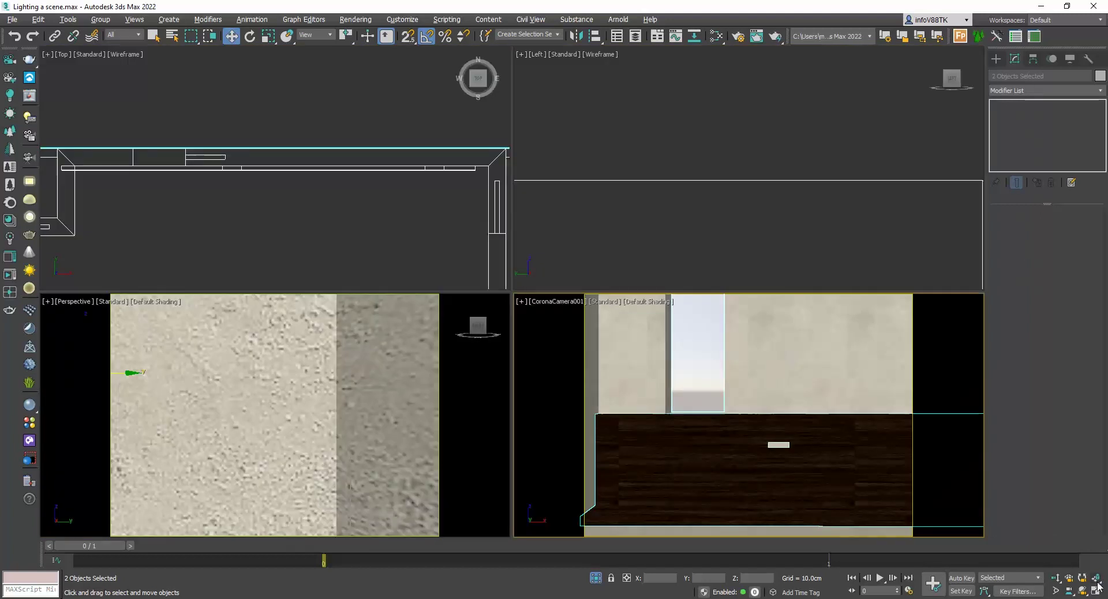
key("alt+q")
left_click(534, 306)
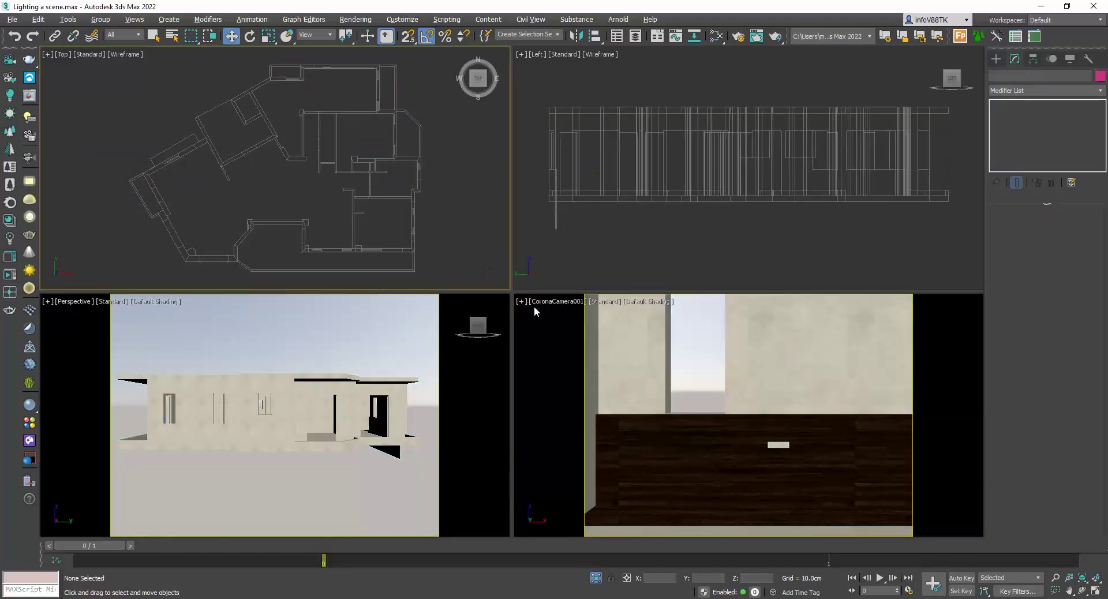
left_click(1096, 591)
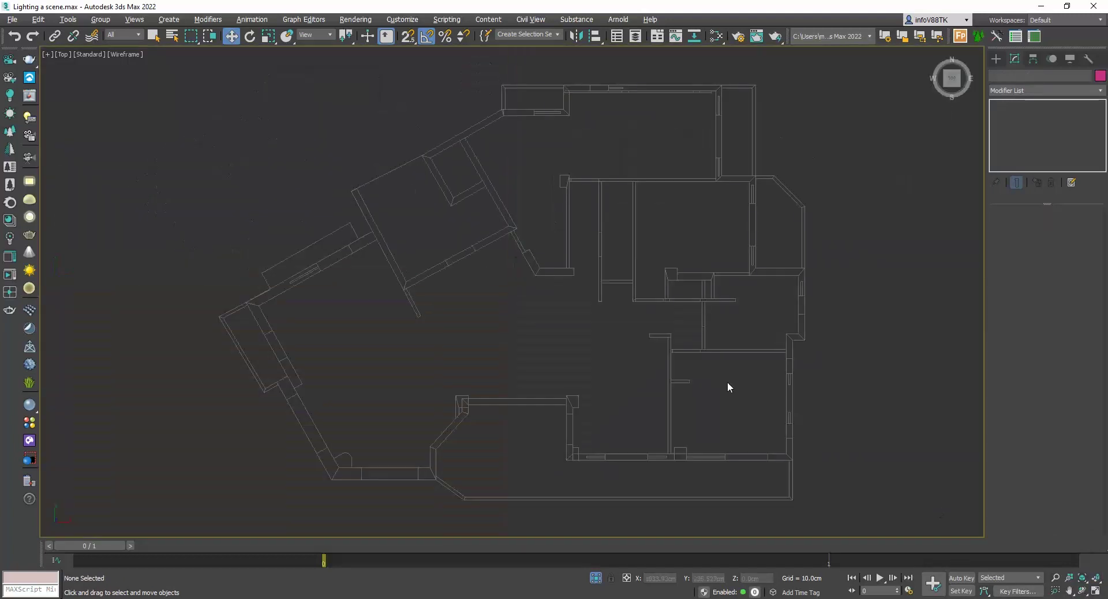
scroll(628, 86, "up", 5)
scroll(612, 97, "up", 3)
middle_click_drag(614, 103, 448, 167)
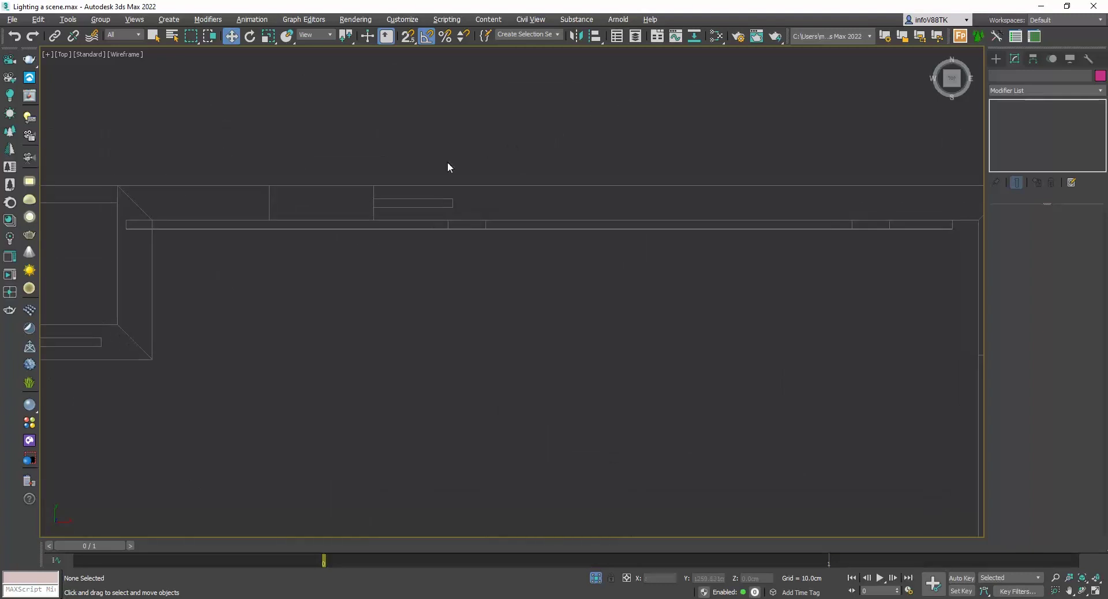
Step: Draw a long rectangular Corona light along the wall panel in the Top view
left_click(10, 96)
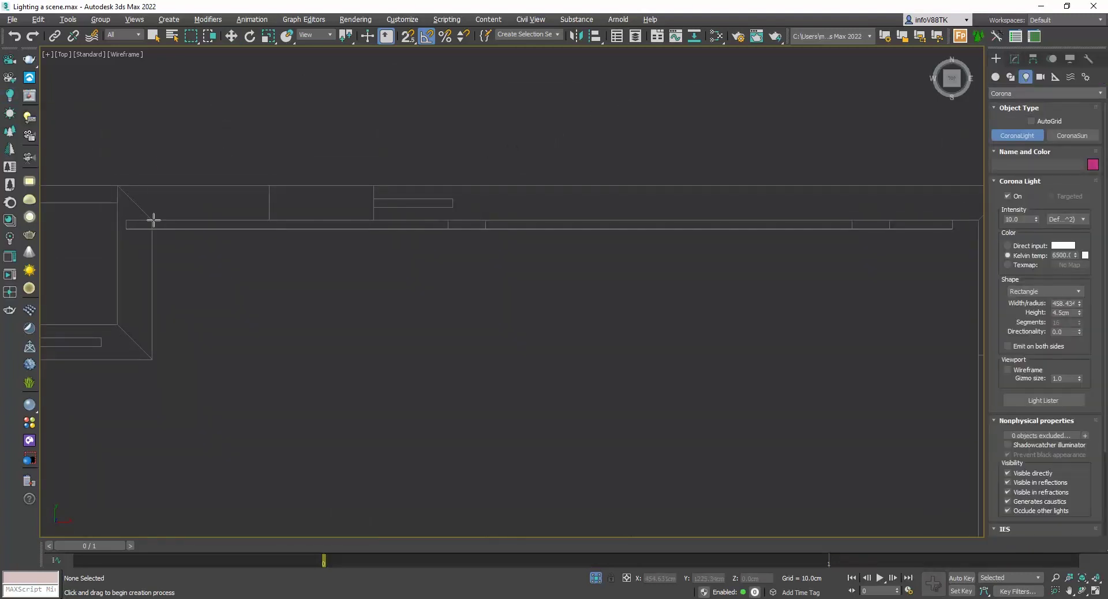
left_click_drag(154, 220, 953, 226)
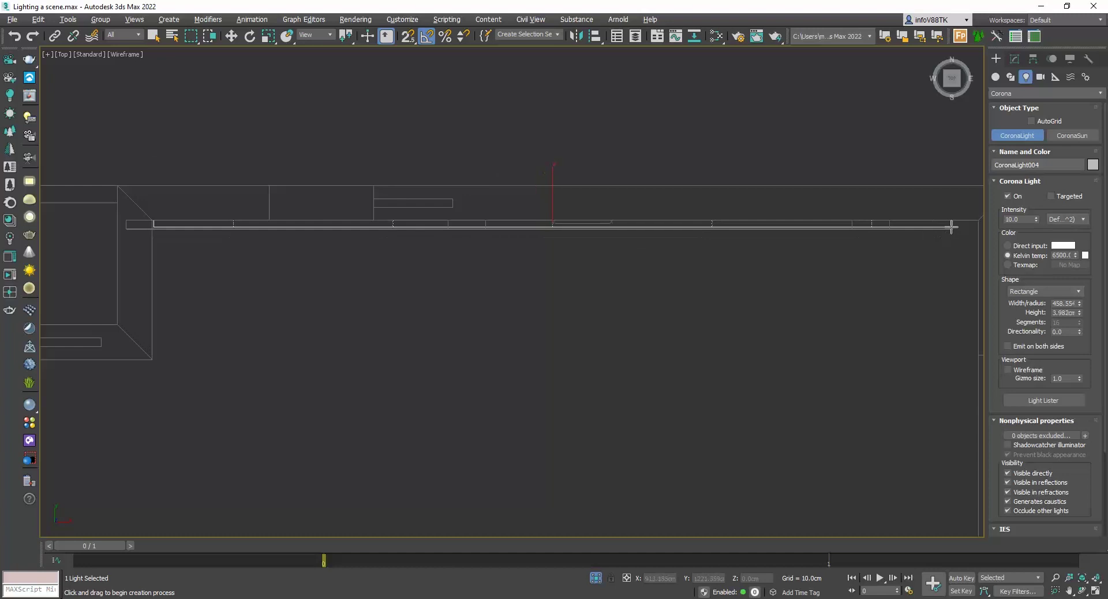
left_click(232, 36)
scroll(559, 245, "up", 8)
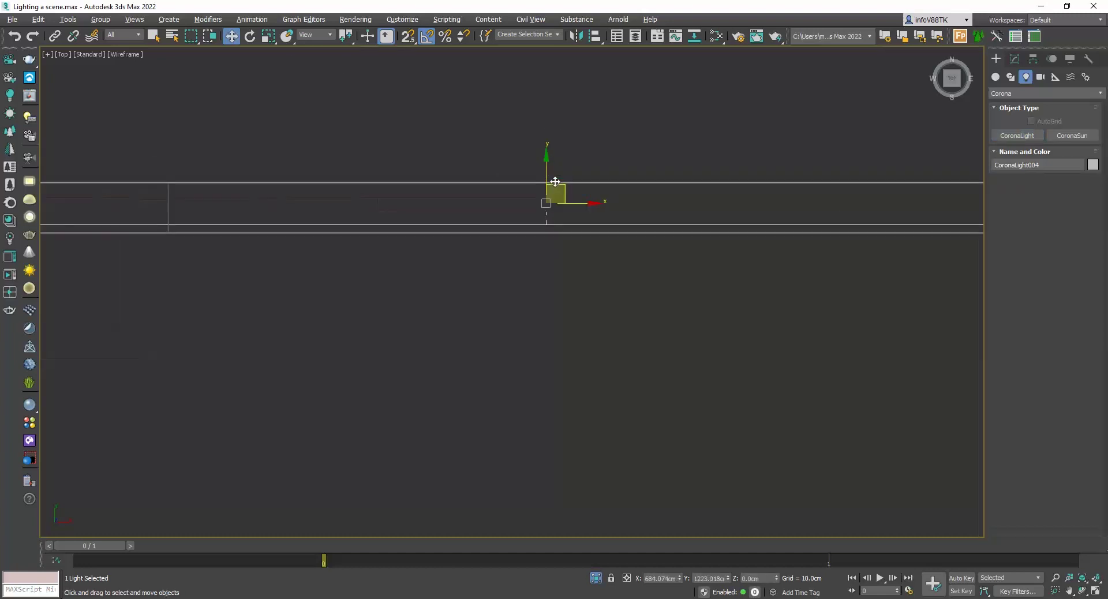
Step: Set the light to 3500 K with a 4.5 cm height
left_click(1015, 58)
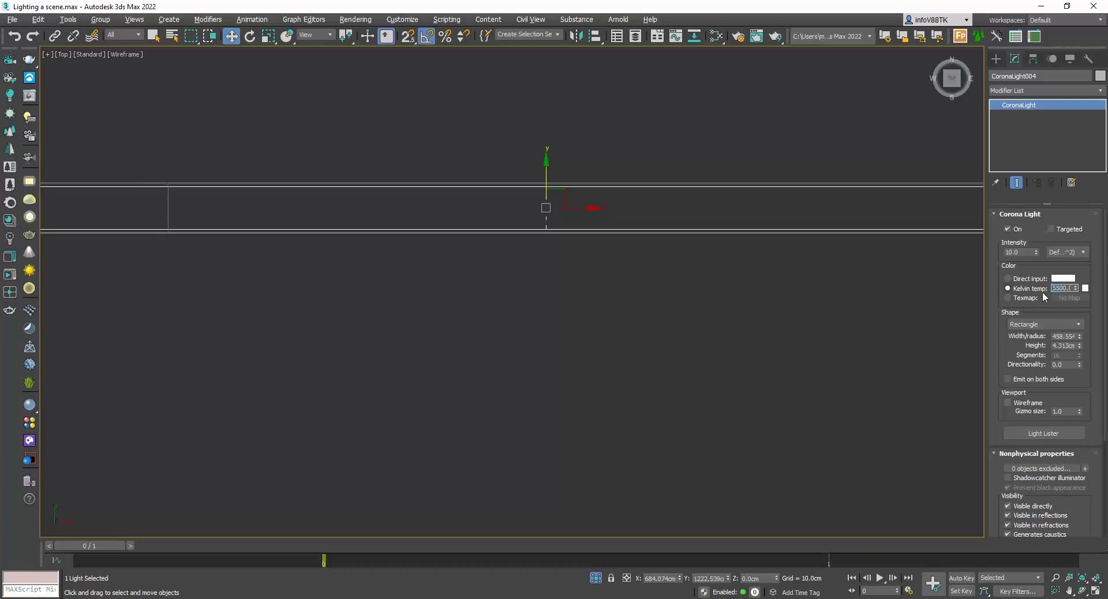
type("3500")
key("Return")
double_click(1071, 345)
left_click_drag(1071, 345, 1103, 352)
left_click(1095, 590)
Step: Raise the light to about 89 cm, along the top edge of the panel
scroll(794, 209, "down", 3)
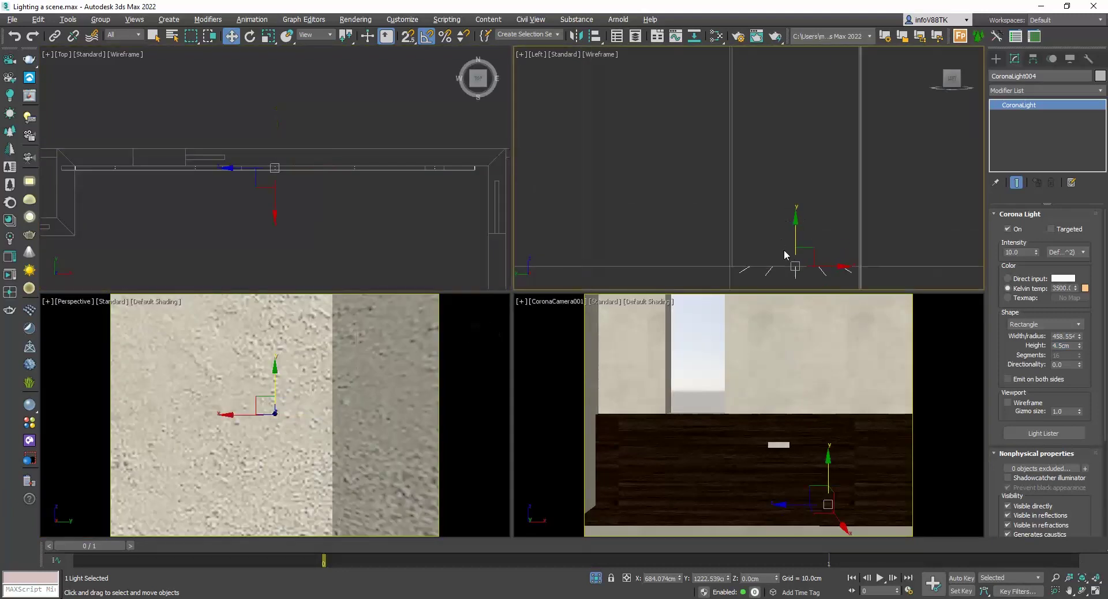
scroll(786, 252, "down", 2)
scroll(781, 247, "down", 2)
scroll(786, 234, "down", 2)
left_click_drag(789, 205, 787, 144)
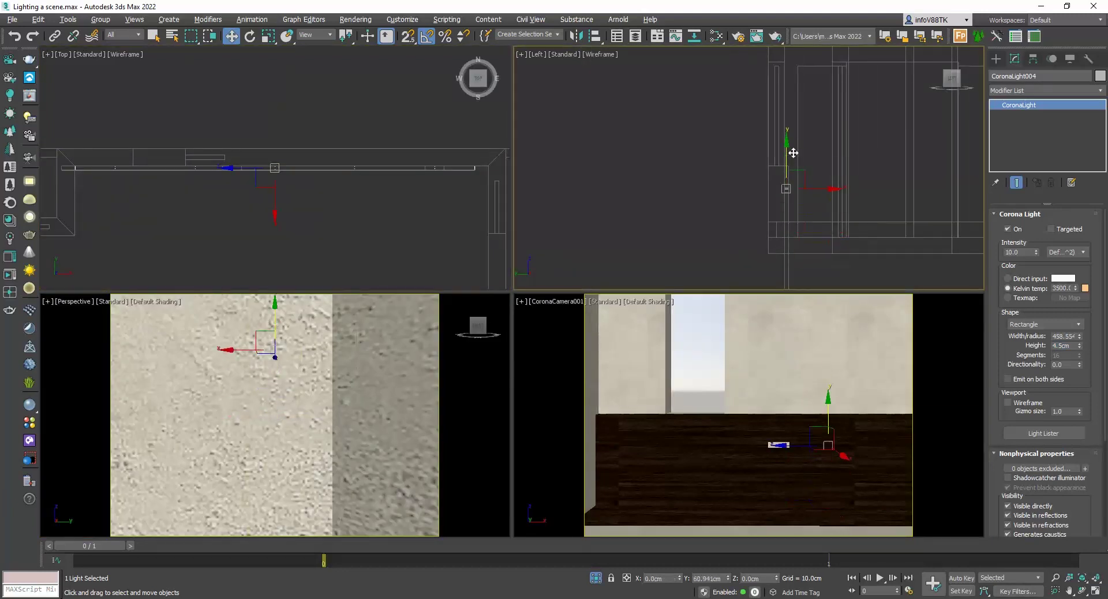
scroll(789, 208, "up", 3)
left_click_drag(789, 229, 788, 214)
scroll(788, 217, "up", 2)
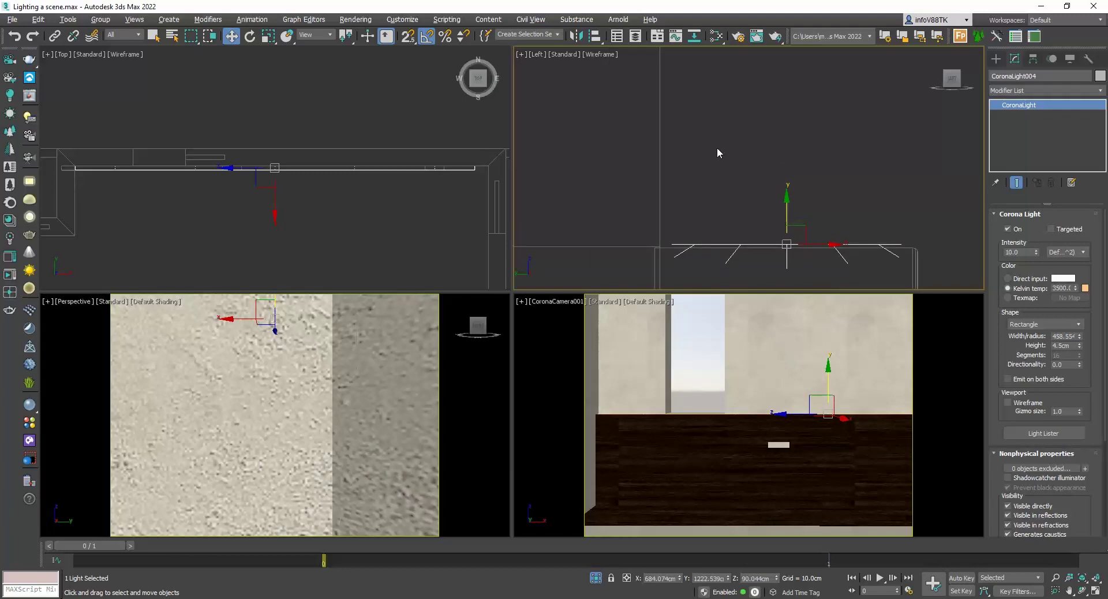
Step: Mirror the light on its Y axis, nudge its height, and end isolation in the camera view
left_click(576, 35)
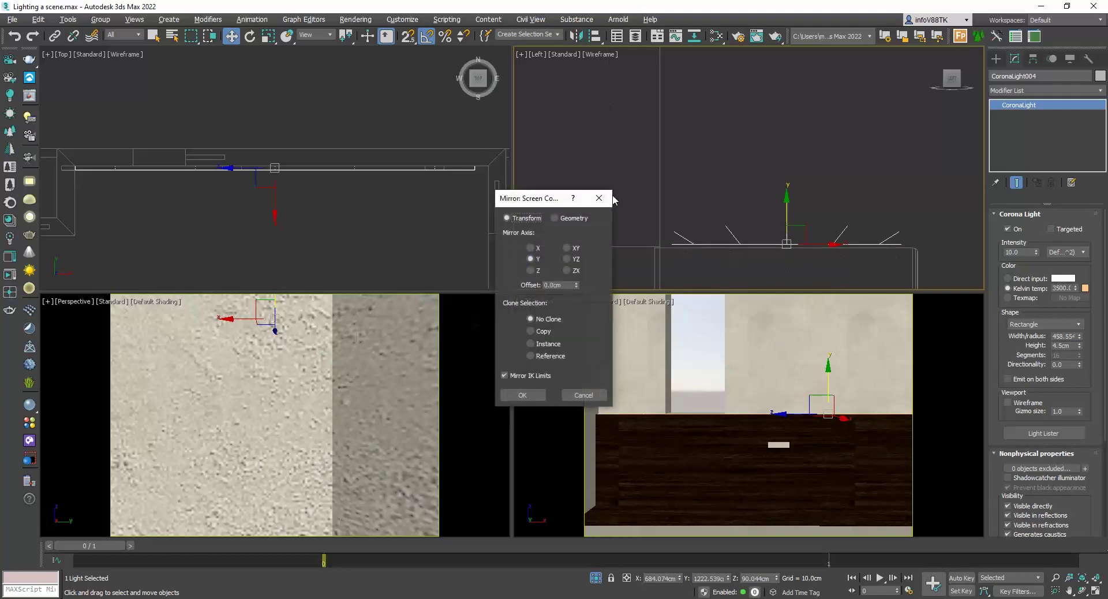
left_click(533, 393)
left_click_drag(786, 209, 782, 229)
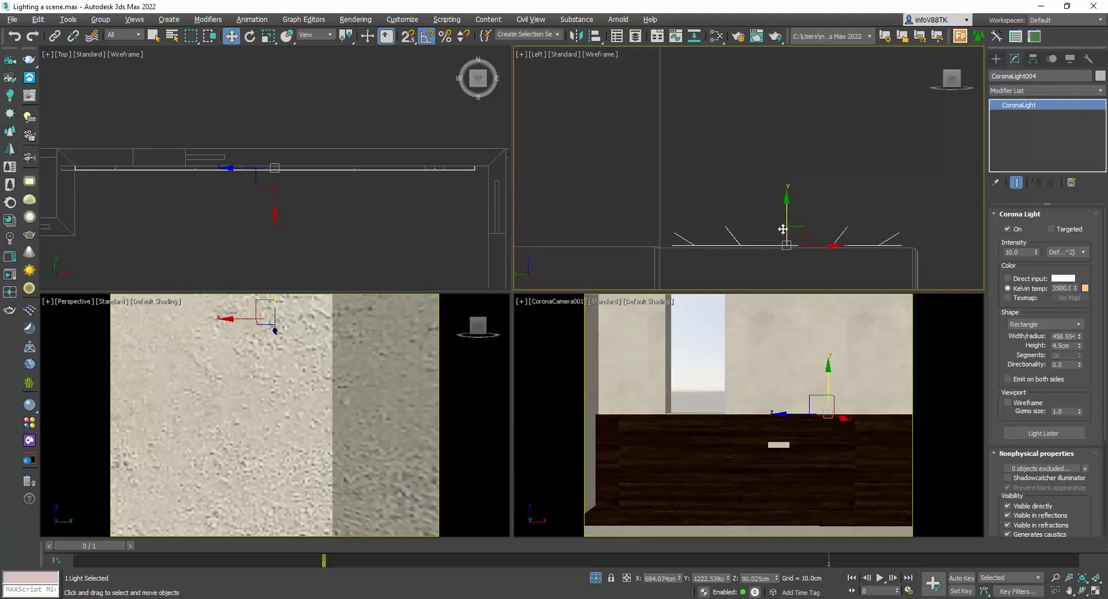
right_click(762, 396)
left_click(1098, 591)
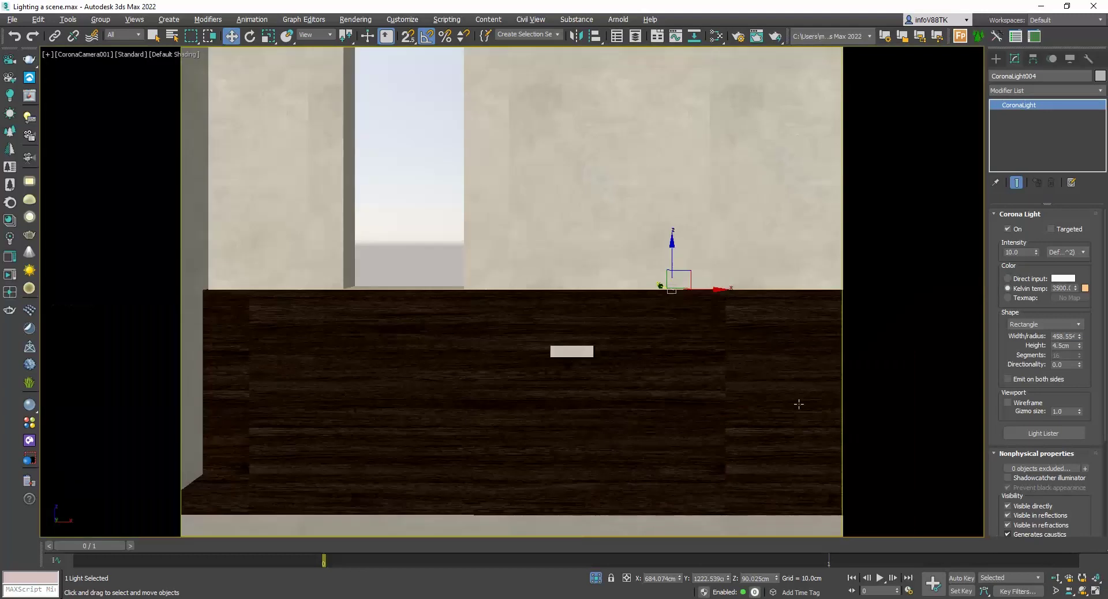
right_click(692, 224)
left_click(712, 149)
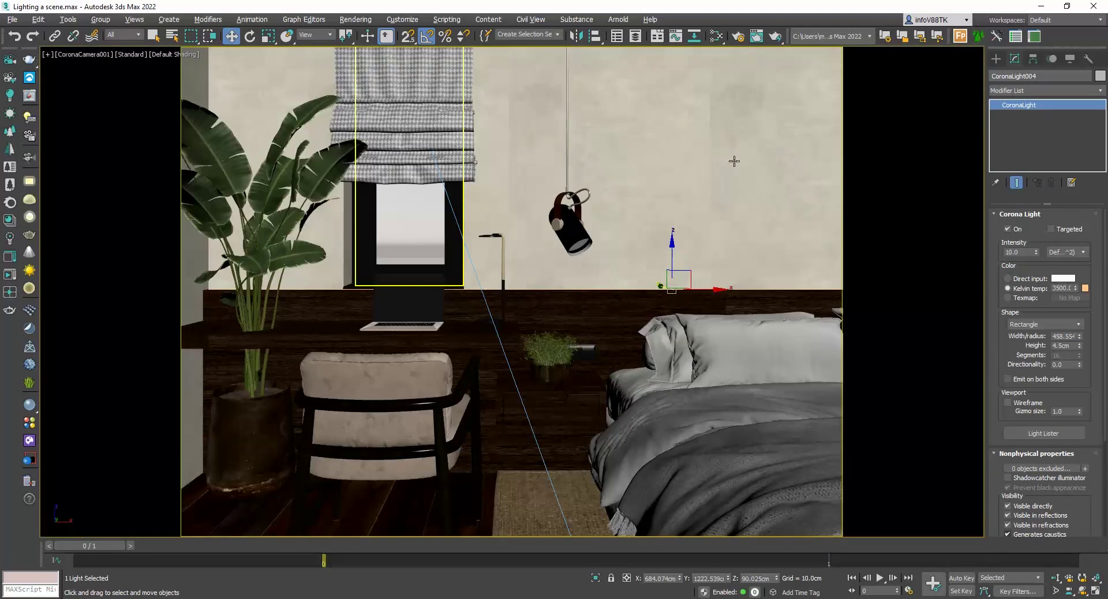
Step: Test-render, lower the strip light intensity to 5.0, and re-render the camera view
left_click(779, 36)
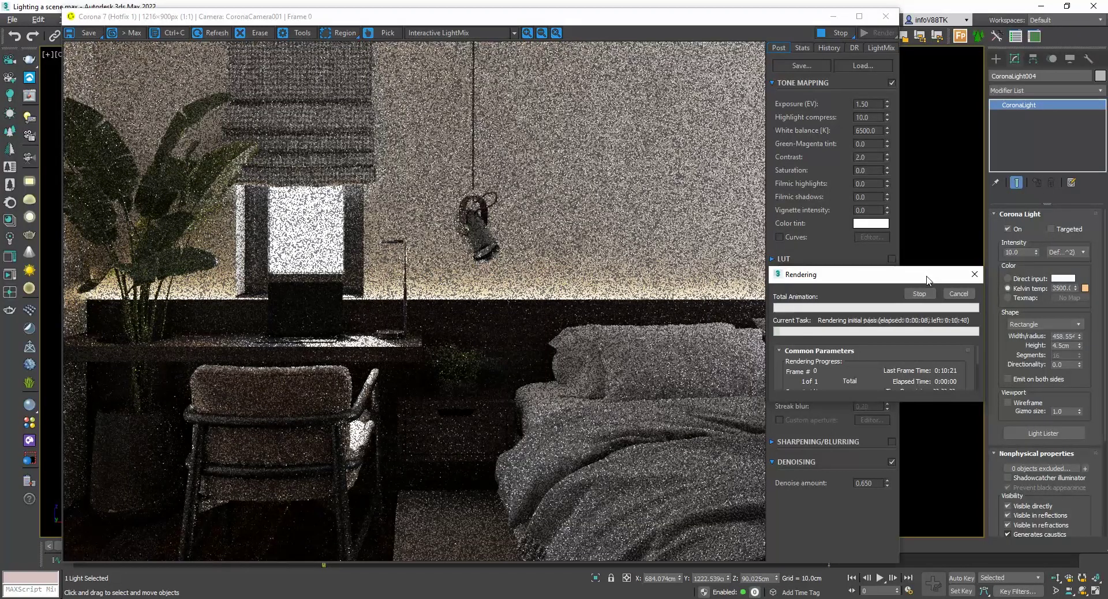
left_click(958, 294)
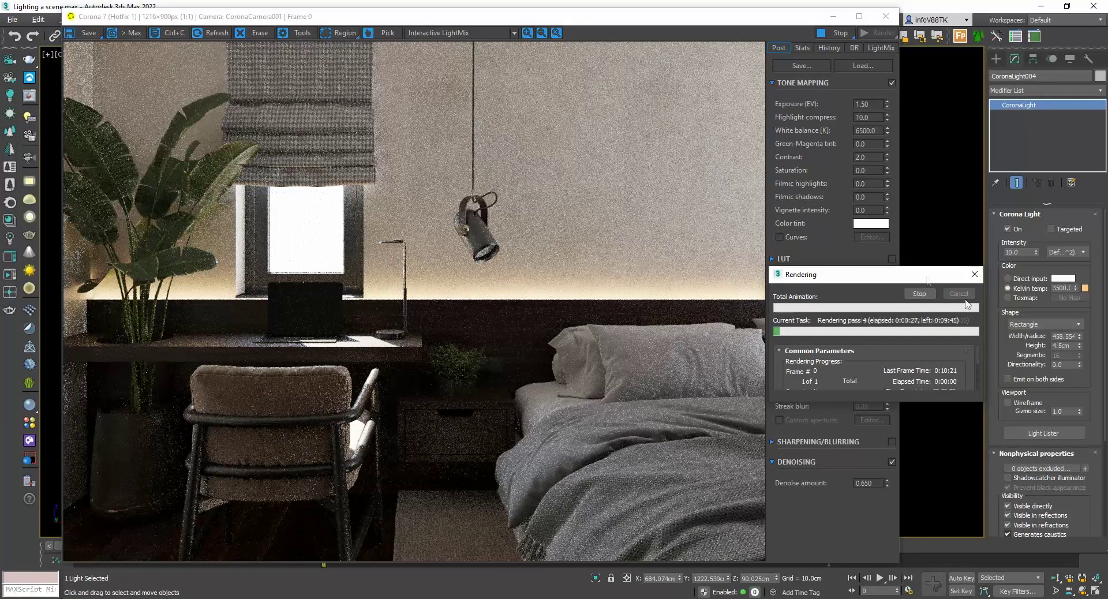
left_click_drag(1031, 252, 991, 250)
type("5")
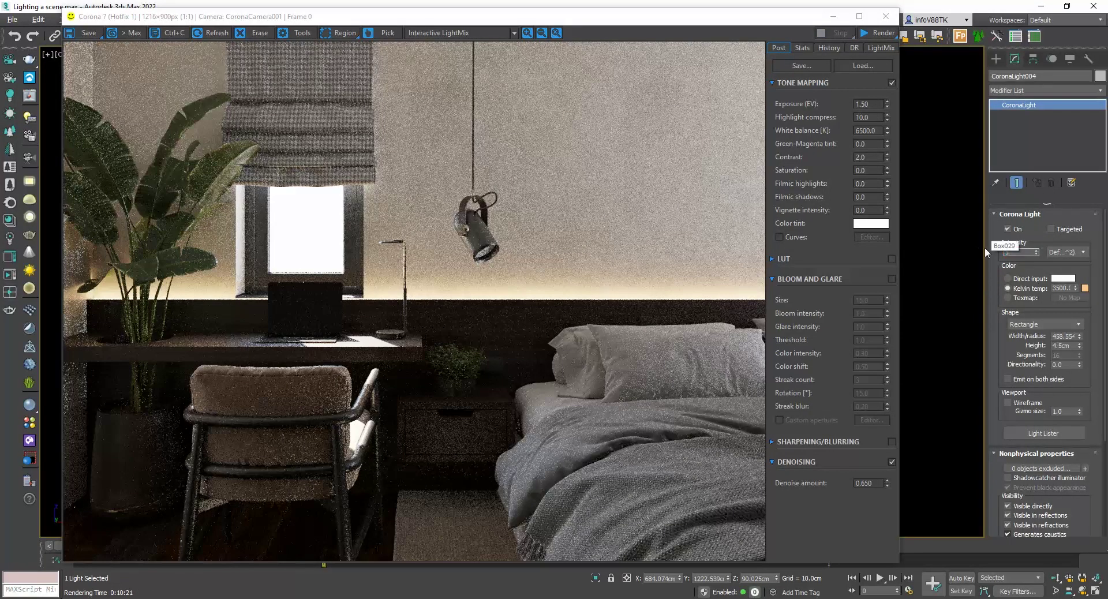
key("Return")
left_click(884, 33)
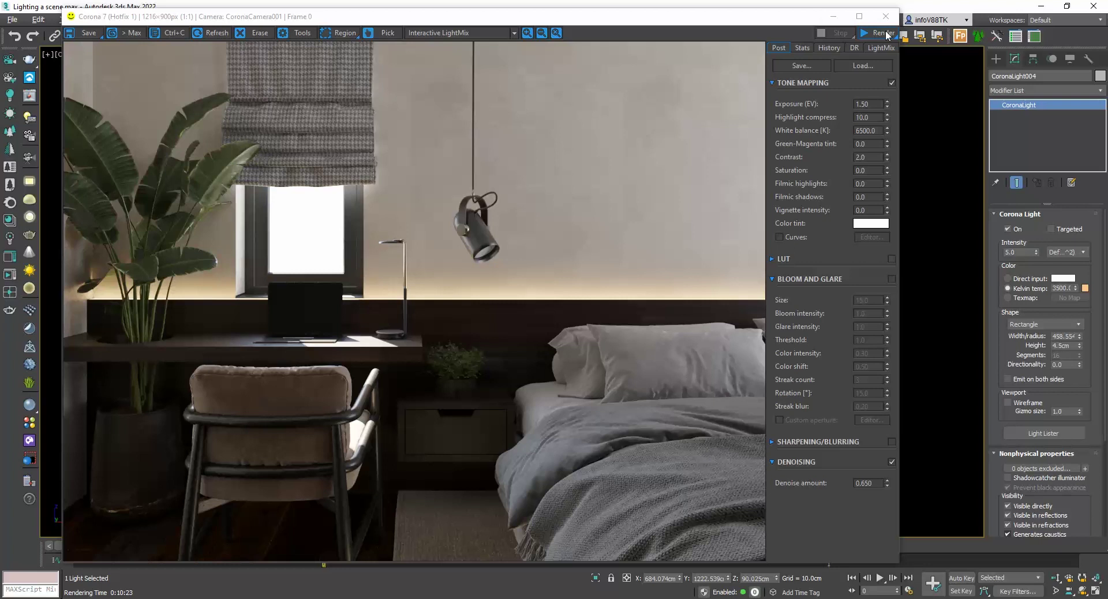
left_click(891, 17)
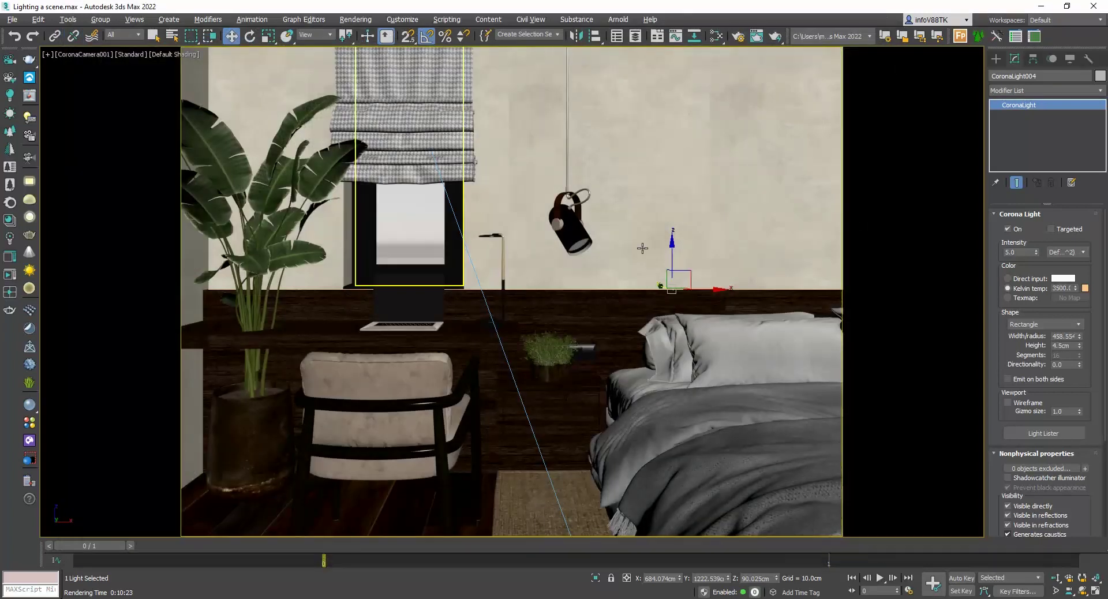
Step: Isolate the glass pendant lamp and the desk lamp
left_click(580, 246)
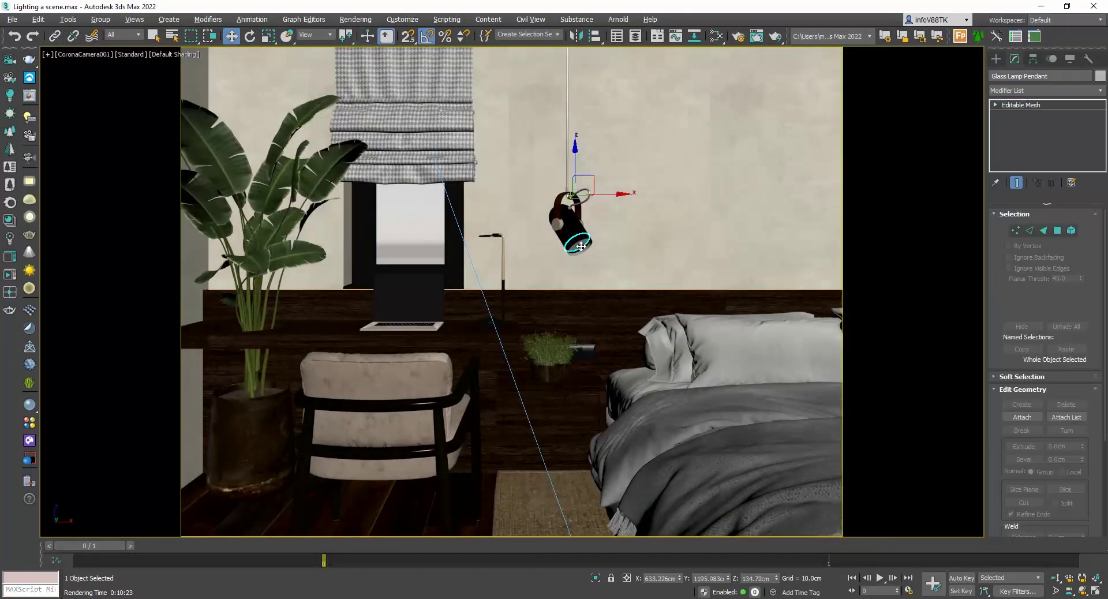
left_click(497, 235, "ctrl")
right_click(497, 235)
left_click(527, 140)
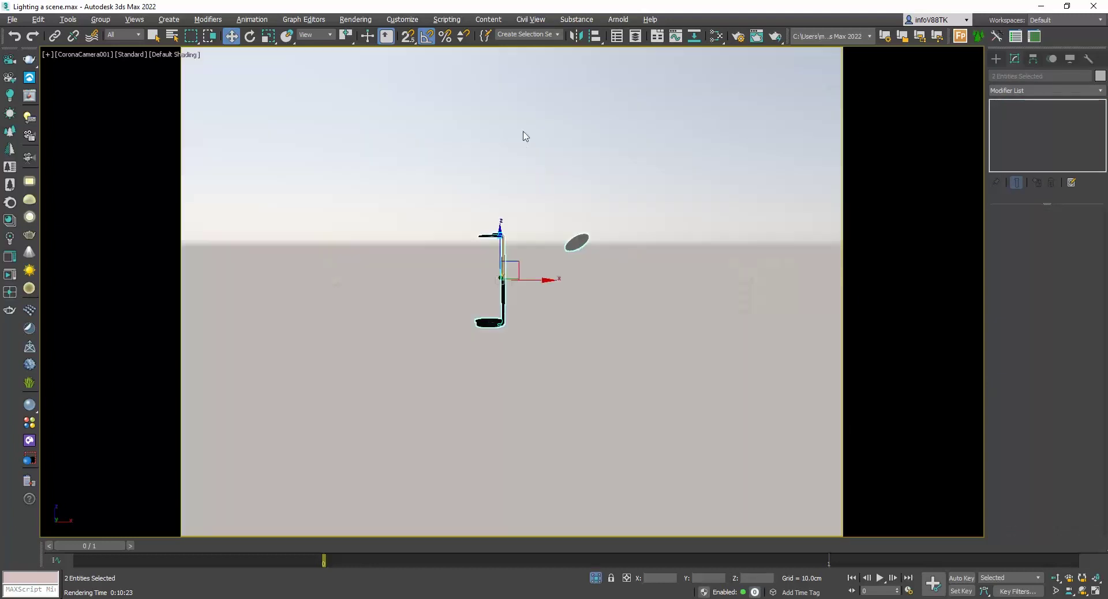
left_click(549, 189)
Step: Create a Corona light material in the Slate Material Editor for the lamp shade
key("m")
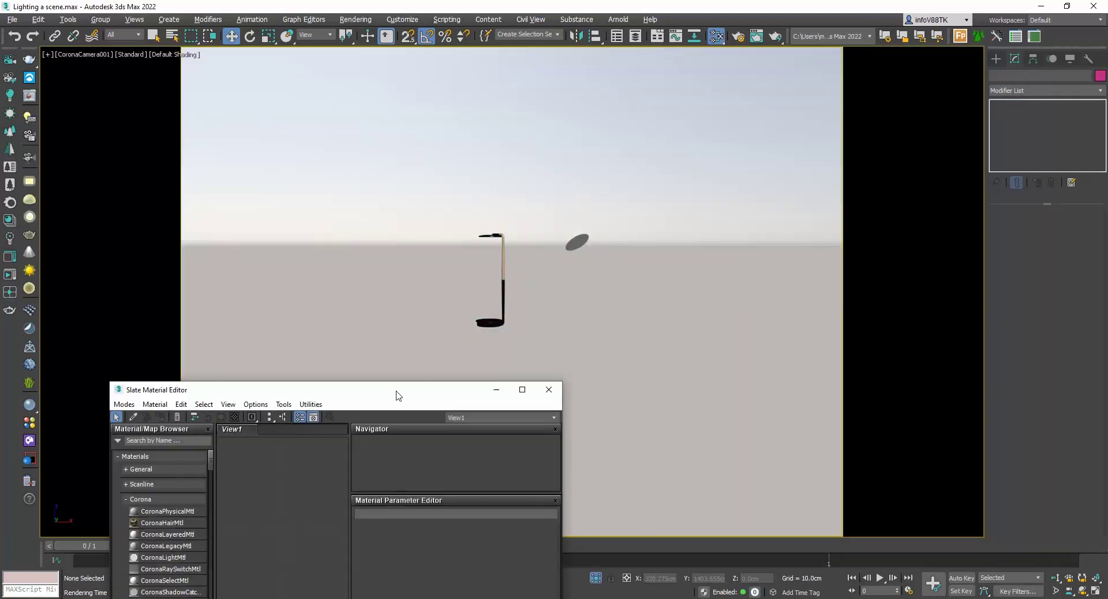
left_click_drag(396, 395, 915, 149)
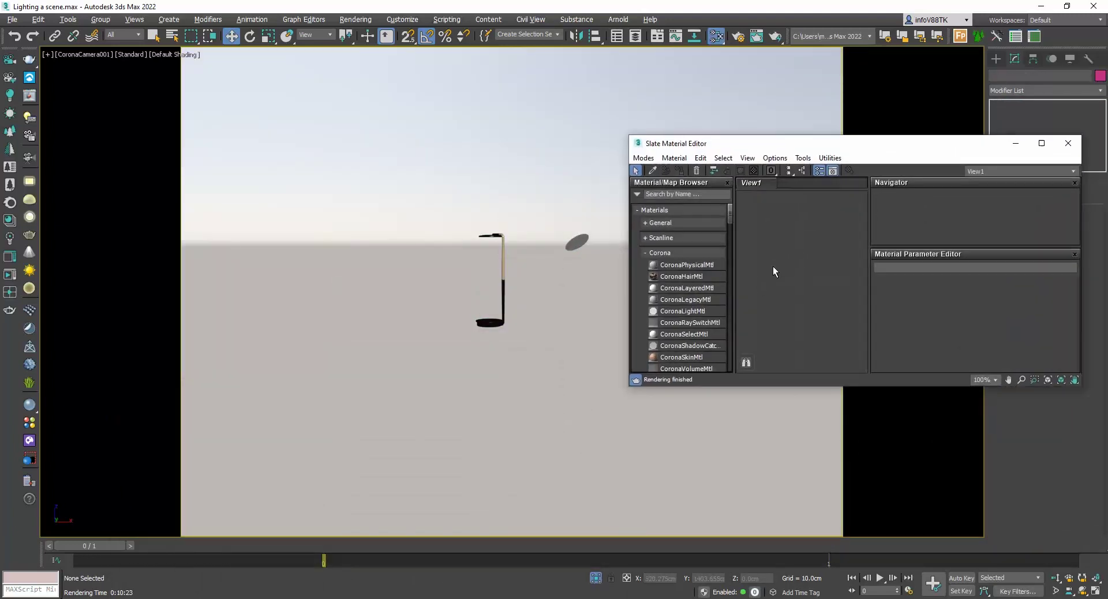
mouse_move(692, 309)
left_mouse_down()
mouse_move(775, 269)
mouse_move(735, 285)
mouse_move(577, 242)
left_mouse_up()
left_click(479, 236)
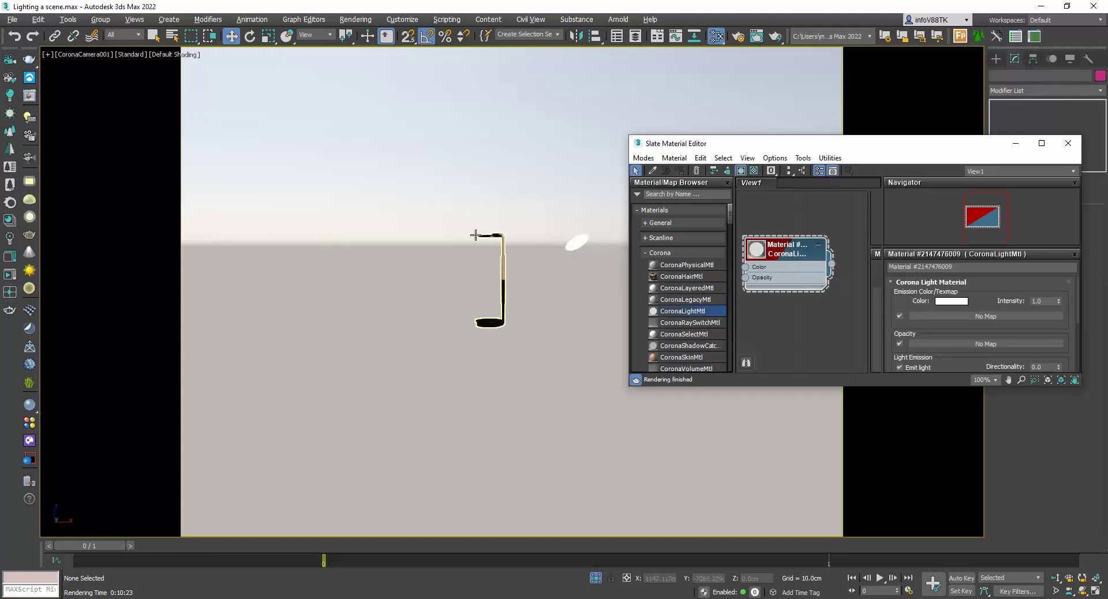
Step: From a perspective view below the lamp, assign the light material to the shade ring
left_click(92, 55)
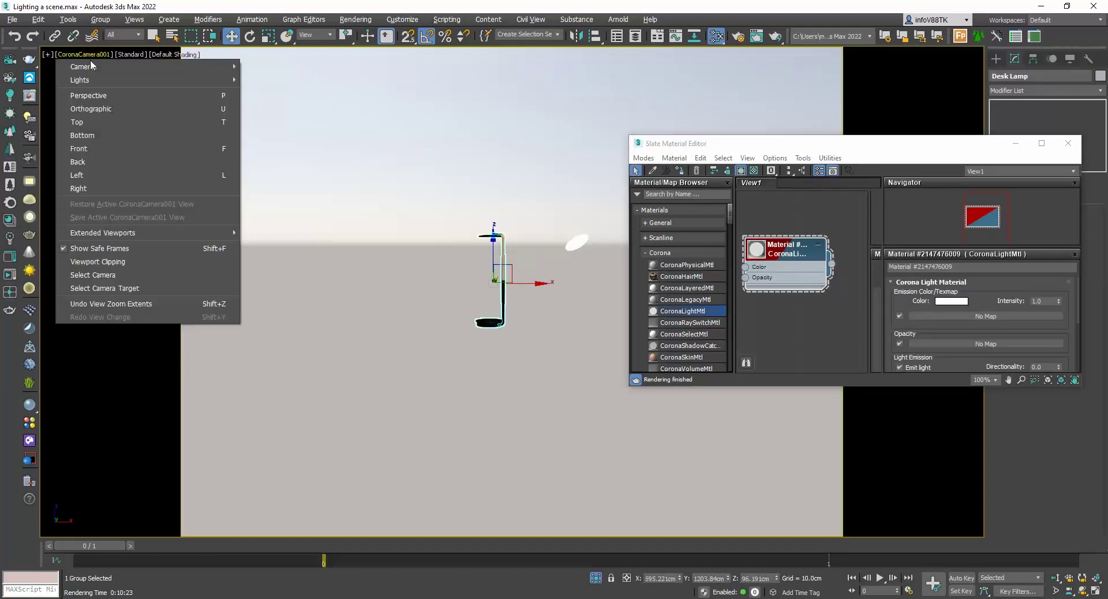
left_click(100, 96)
middle_click_drag(497, 300, 497, 367, "alt")
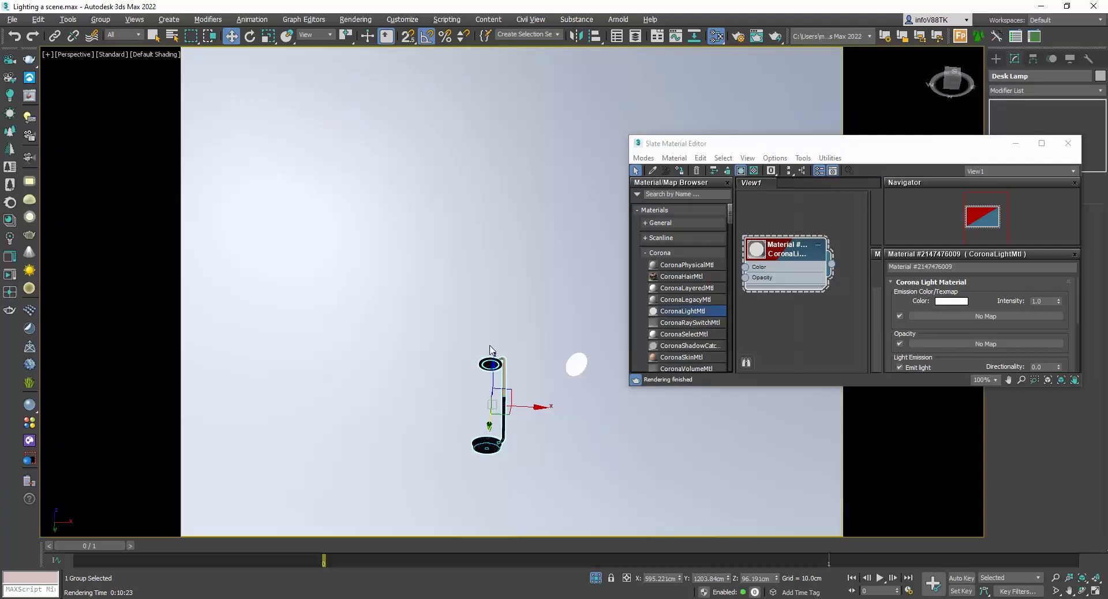
scroll(497, 367, "up", 3)
scroll(497, 367, "up", 3)
left_click_drag(831, 263, 549, 366)
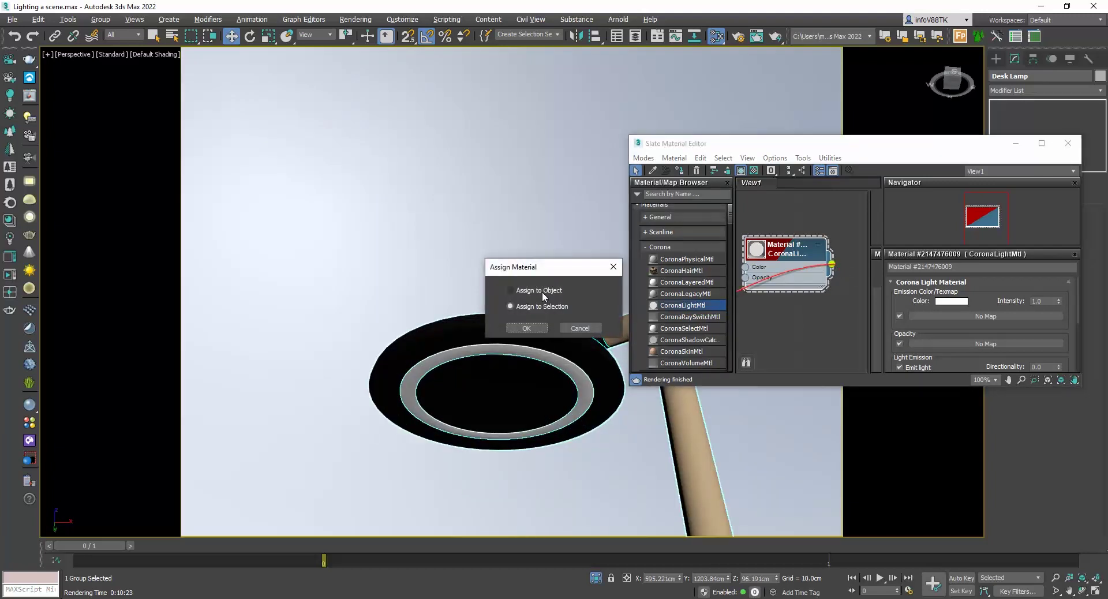
left_click(542, 290)
left_click(544, 325)
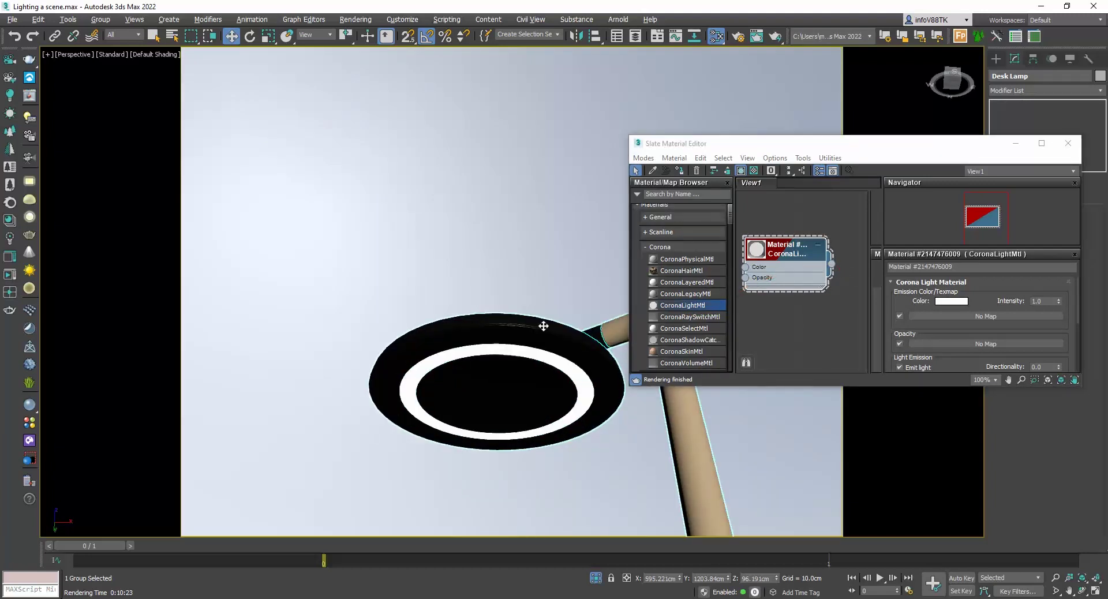
Step: Return to the camera view, restore the whole bedroom, and start a test render
left_click(68, 55)
left_click(257, 68)
right_click(451, 169)
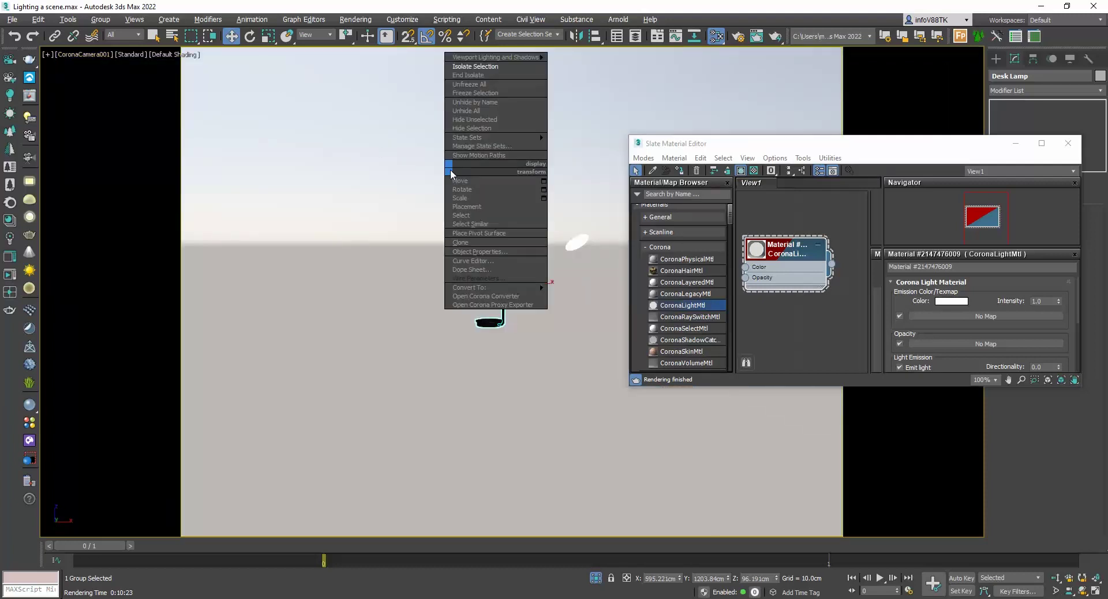
left_click(469, 75)
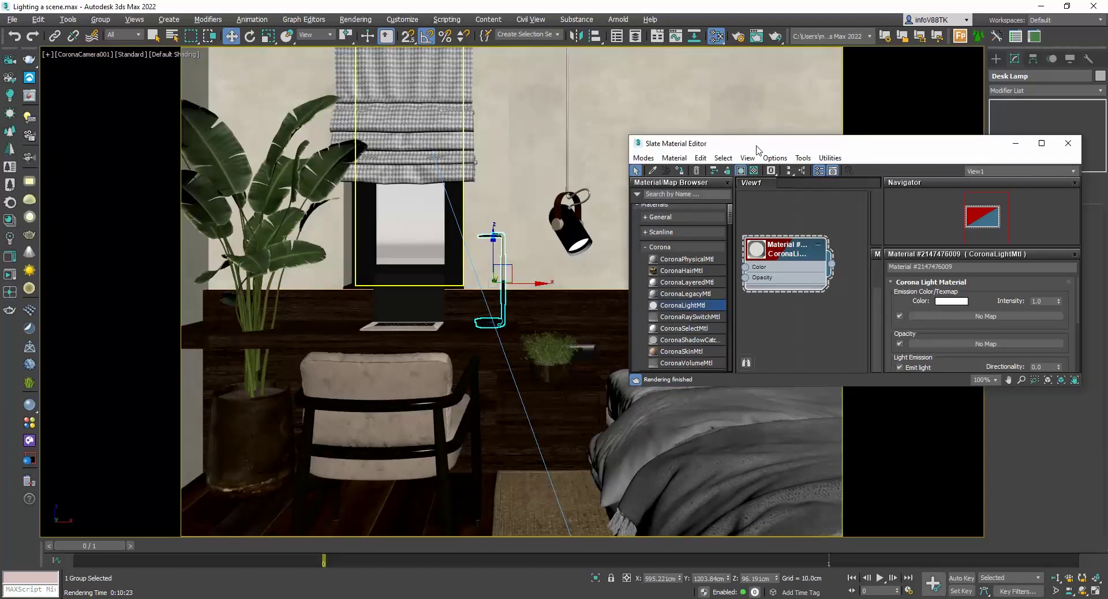
left_click_drag(757, 149, 136, 148)
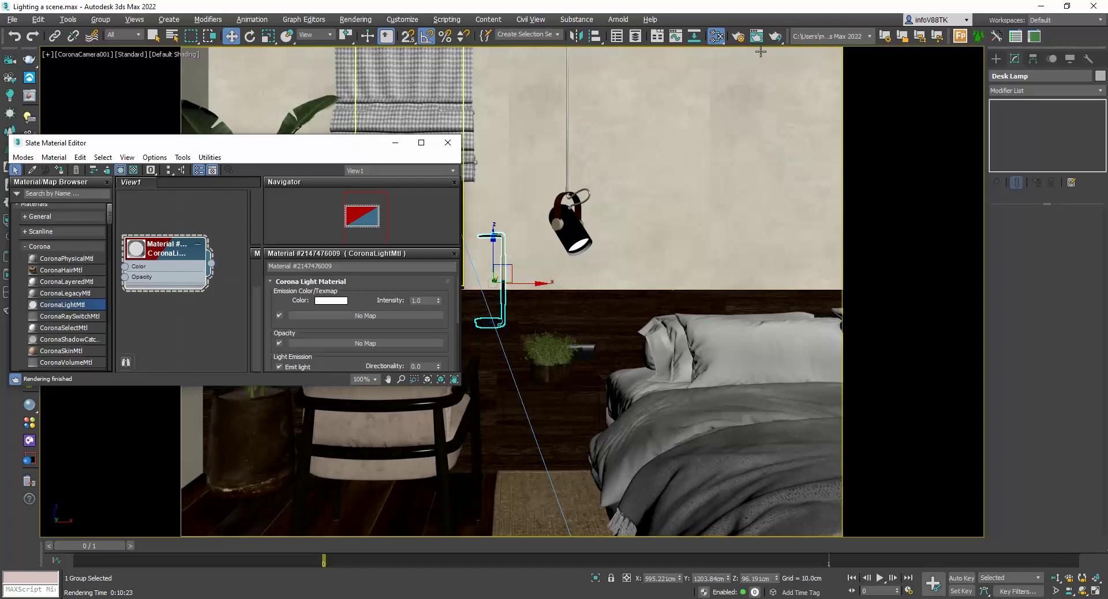
left_click(775, 36)
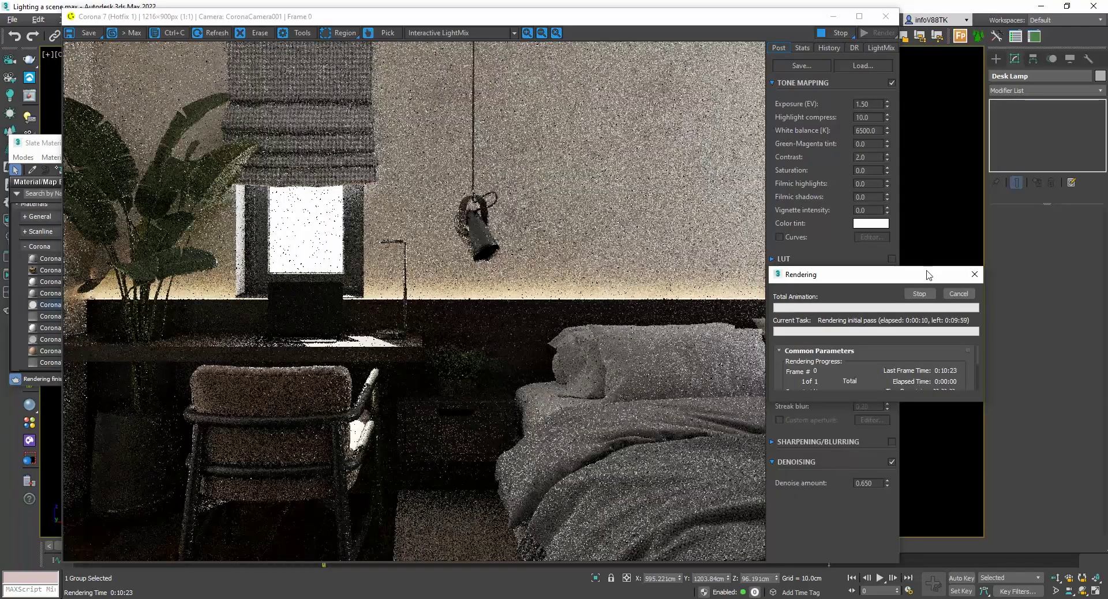
Step: Make the lamp light material emit on both sides at intensity 10
left_click(959, 294)
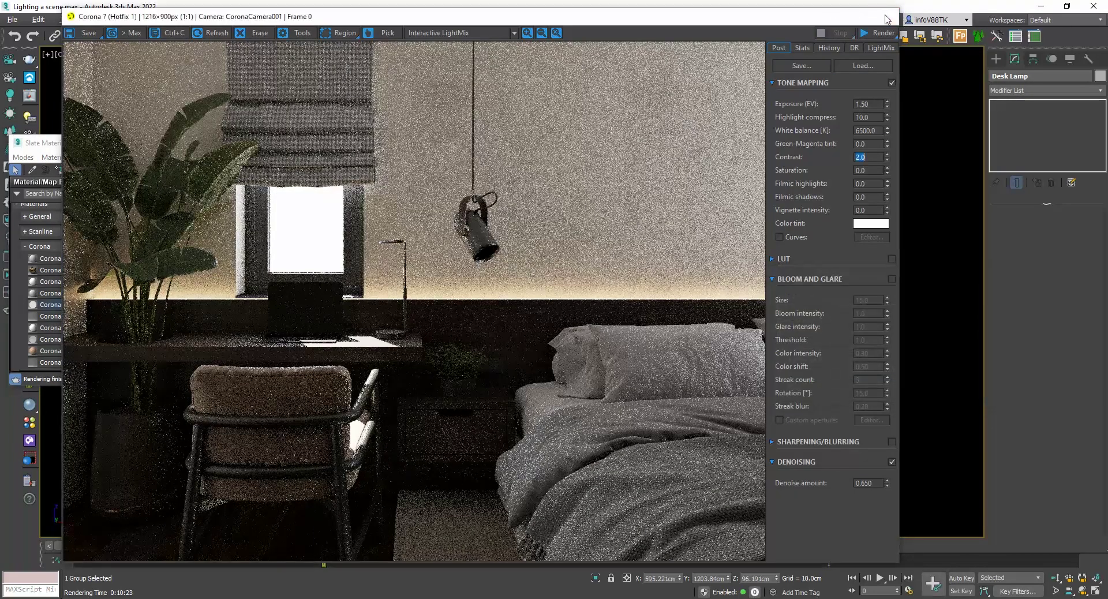
left_click(886, 16)
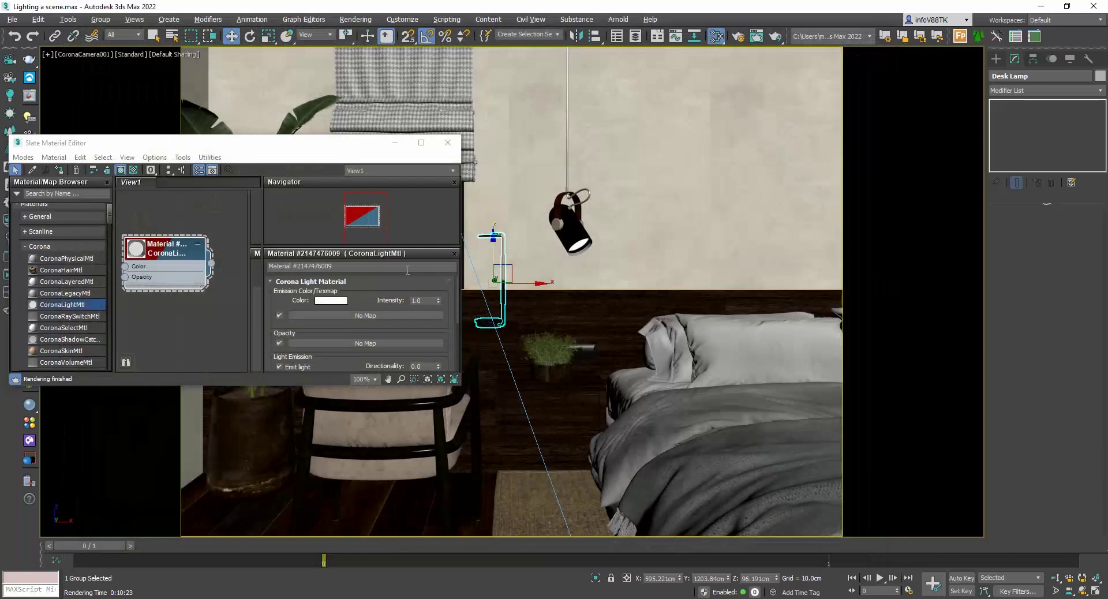
left_click_drag(306, 384, 306, 451)
left_click(296, 377)
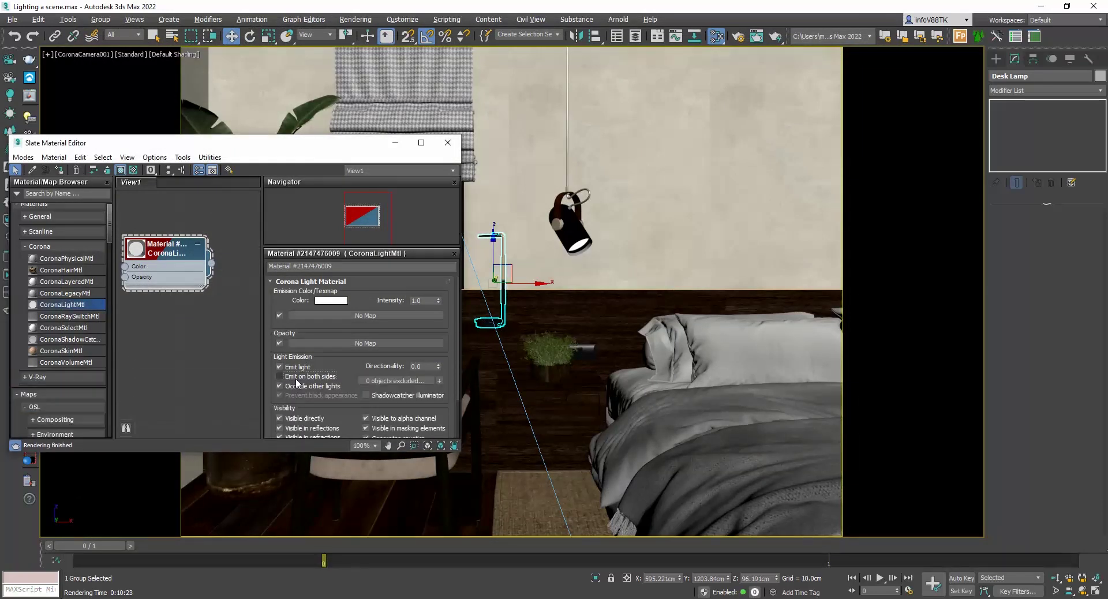
left_click(413, 300)
type("1")
key("Return")
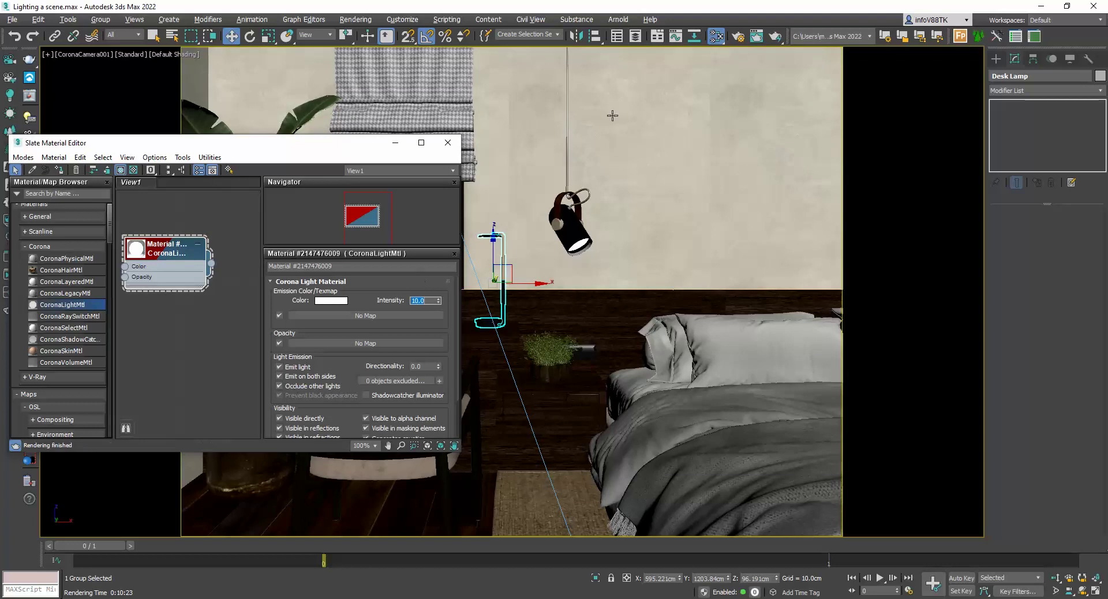
Step: Run a quick test render of the glowing lamp
left_click(775, 36)
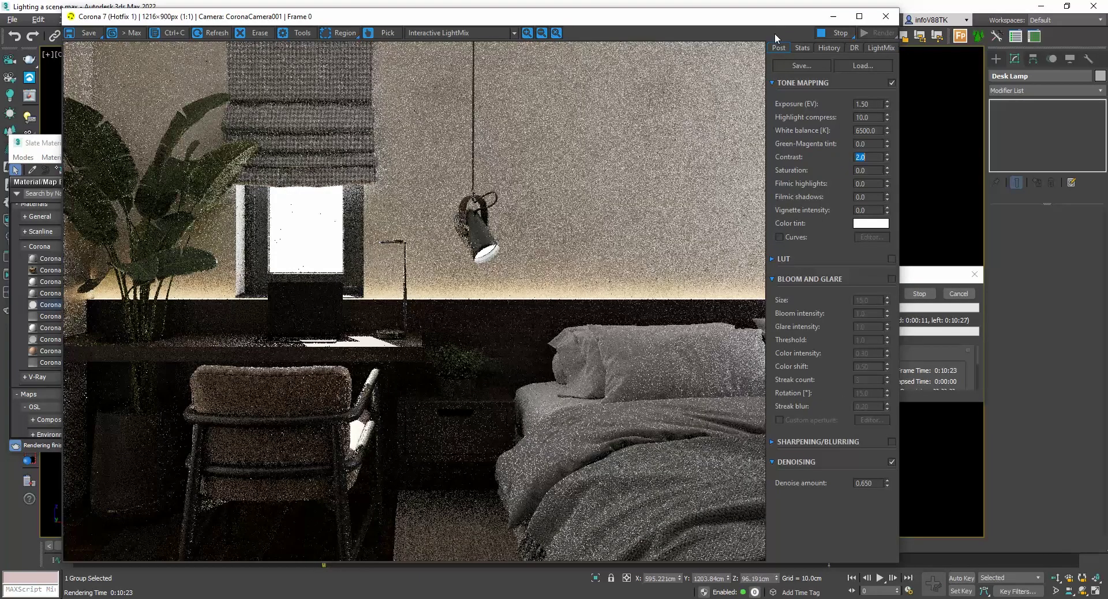
left_click(955, 293)
left_click(885, 16)
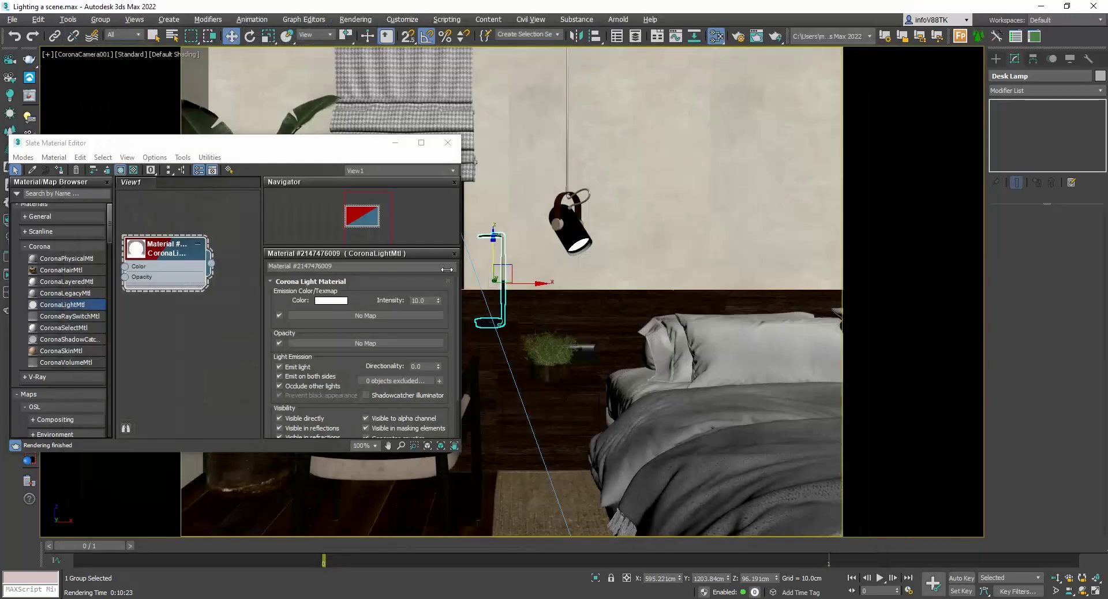
Step: Set the lamp's emission colour to orange RGB 156, 68, 20
left_click(342, 304)
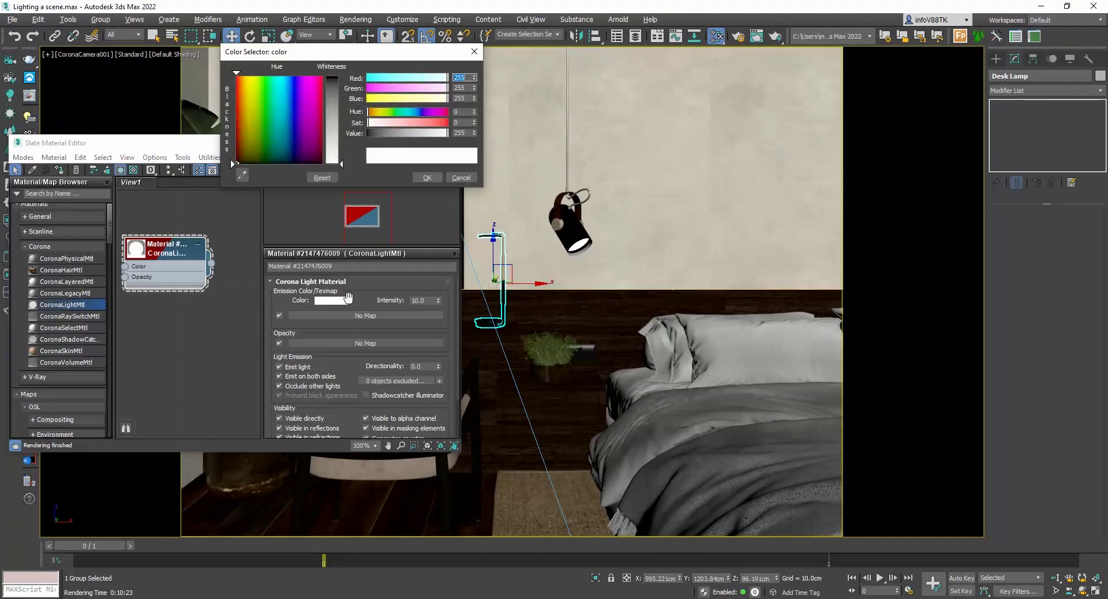
left_click(242, 135)
left_click(340, 91)
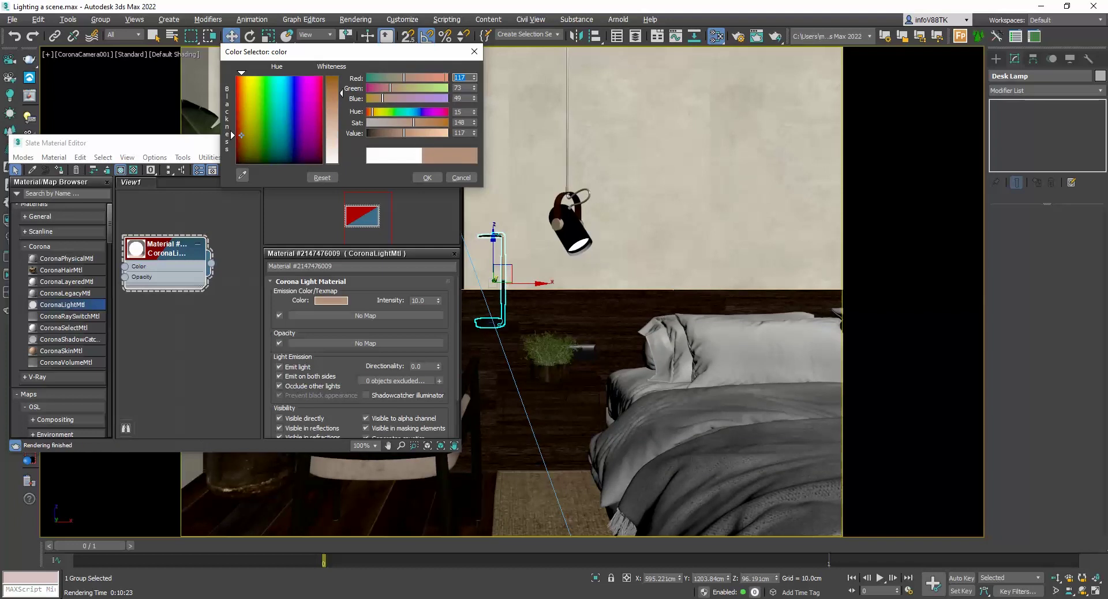
type("156")
key("Tab")
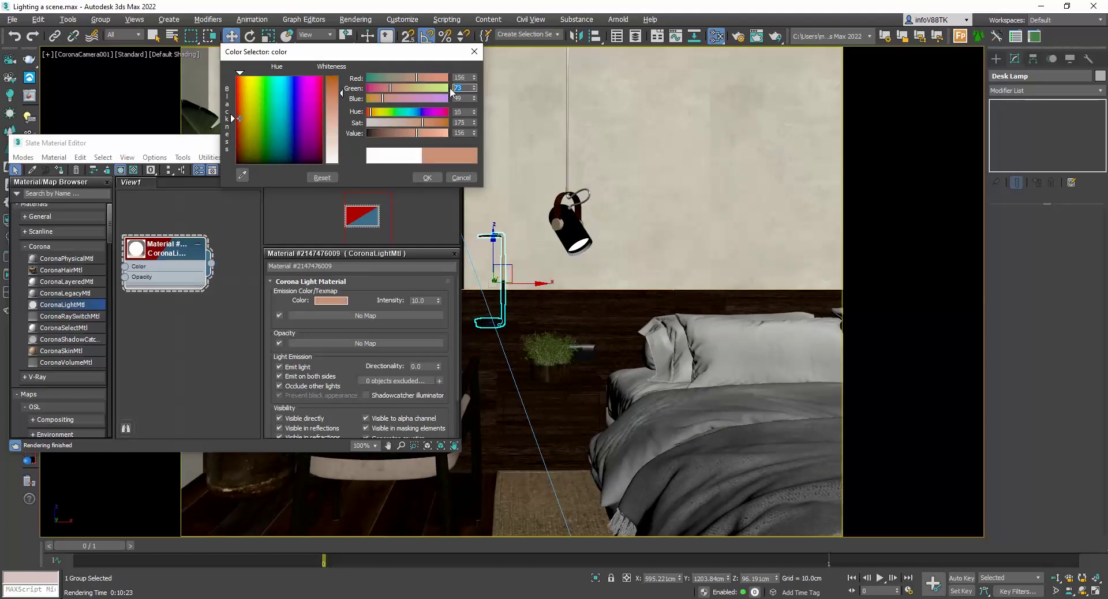
type("68")
key("Tab")
type("20")
key("Tab")
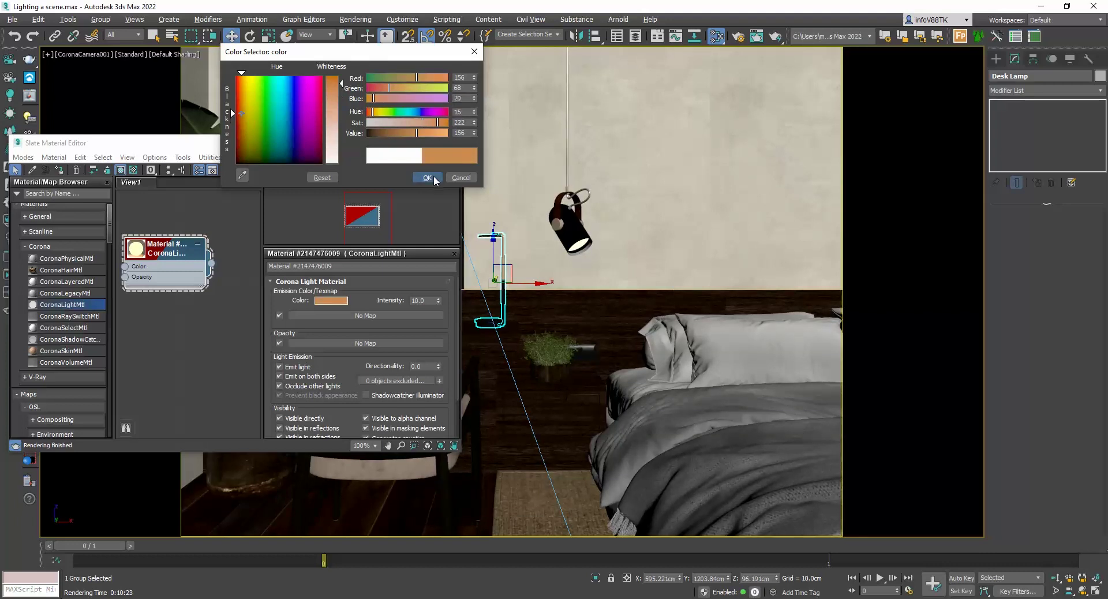
left_click(427, 177)
Step: Test-render the camera view with the orange lamp glow
left_click(458, 147)
left_click(774, 38)
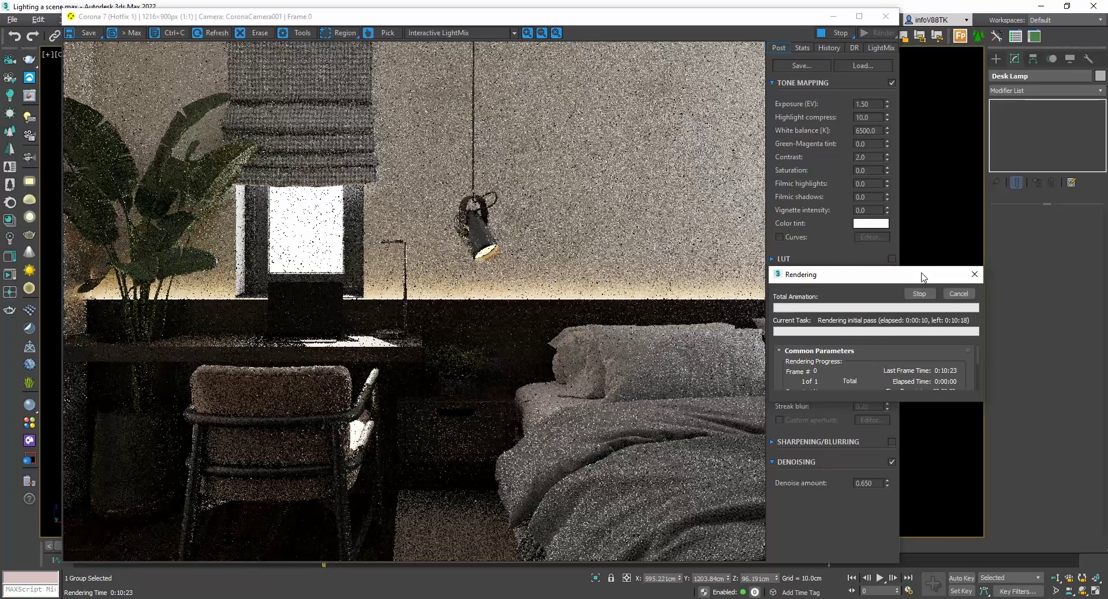
left_click(958, 294)
left_click(886, 16)
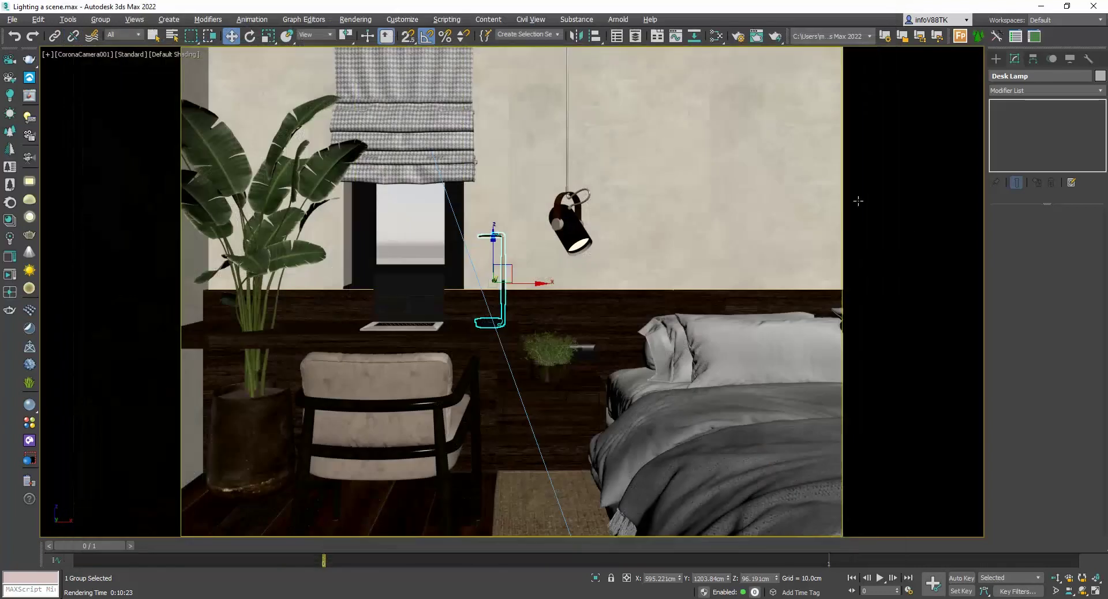
Step: Raise the lamp material's emission intensity to 50 and render again
left_click(716, 36)
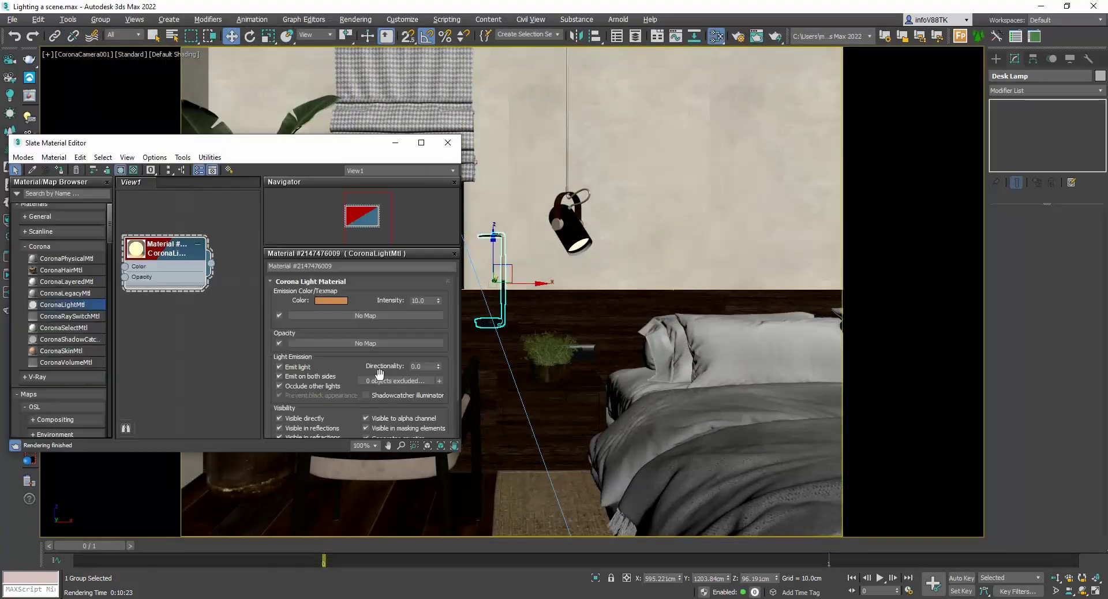
double_click(427, 300)
type("50")
key("Return")
left_click(447, 143)
left_click(775, 37)
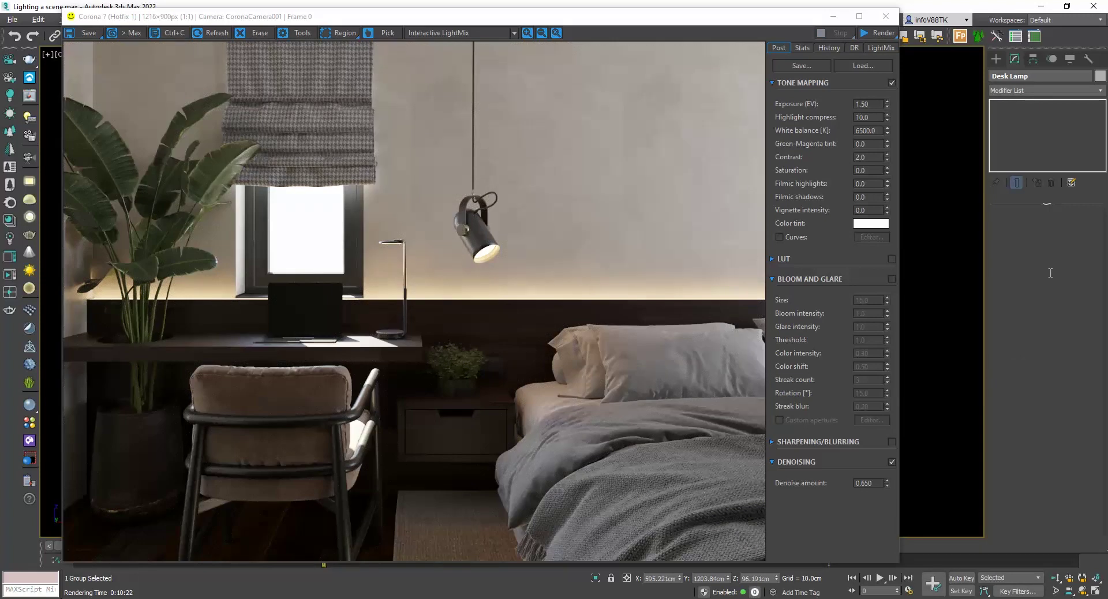
Step: Enable Bloom and Glare with size 5.0 and bloom intensity 0.50
left_click(891, 279)
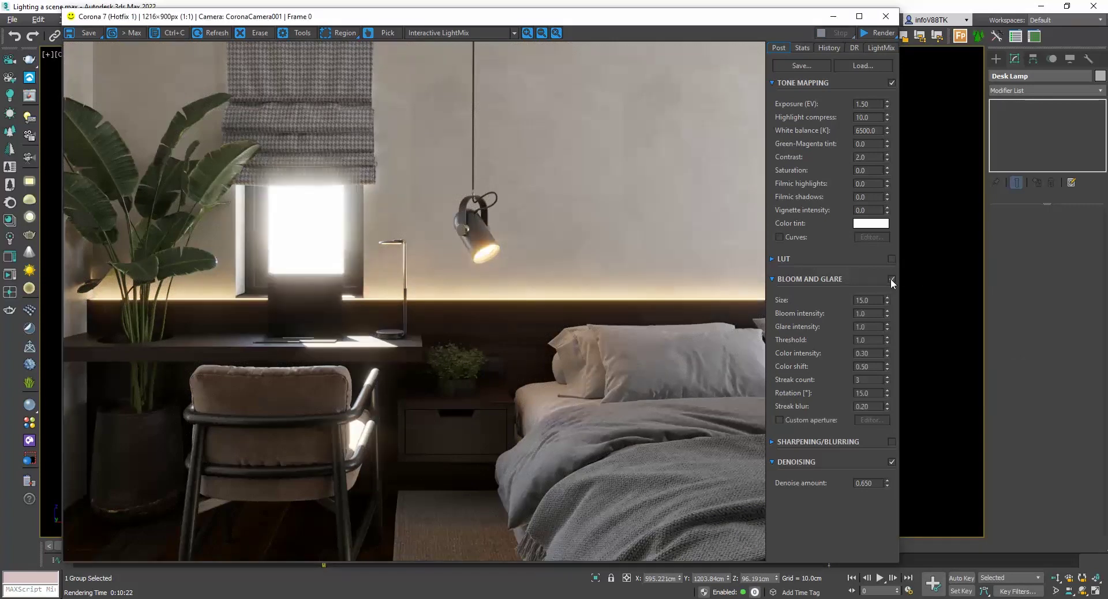
double_click(868, 300)
type("5")
key("Return")
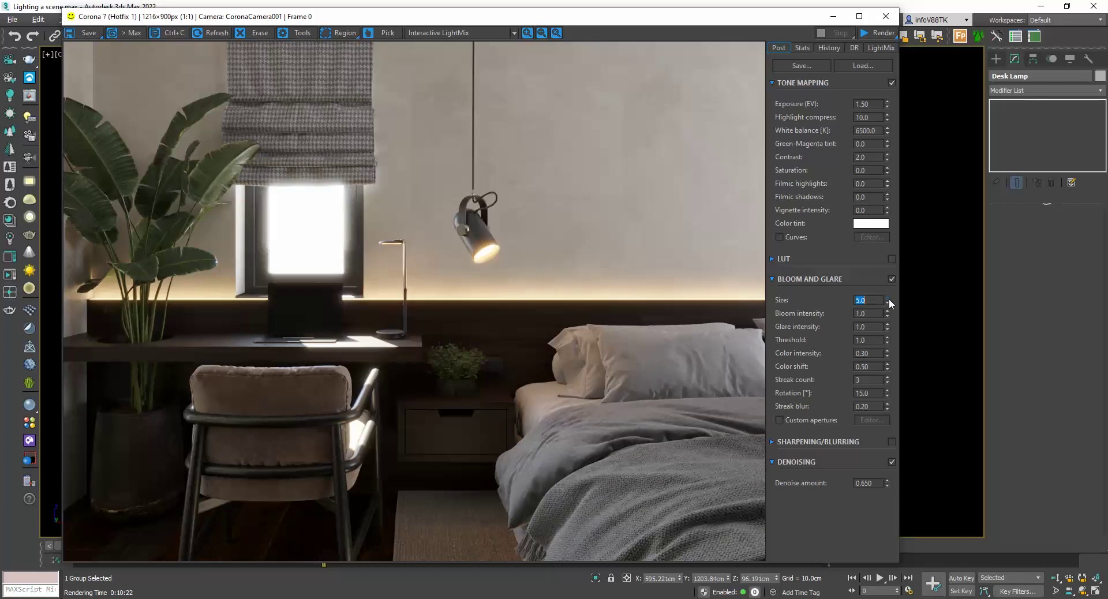
double_click(870, 314)
type(".5")
key("Return")
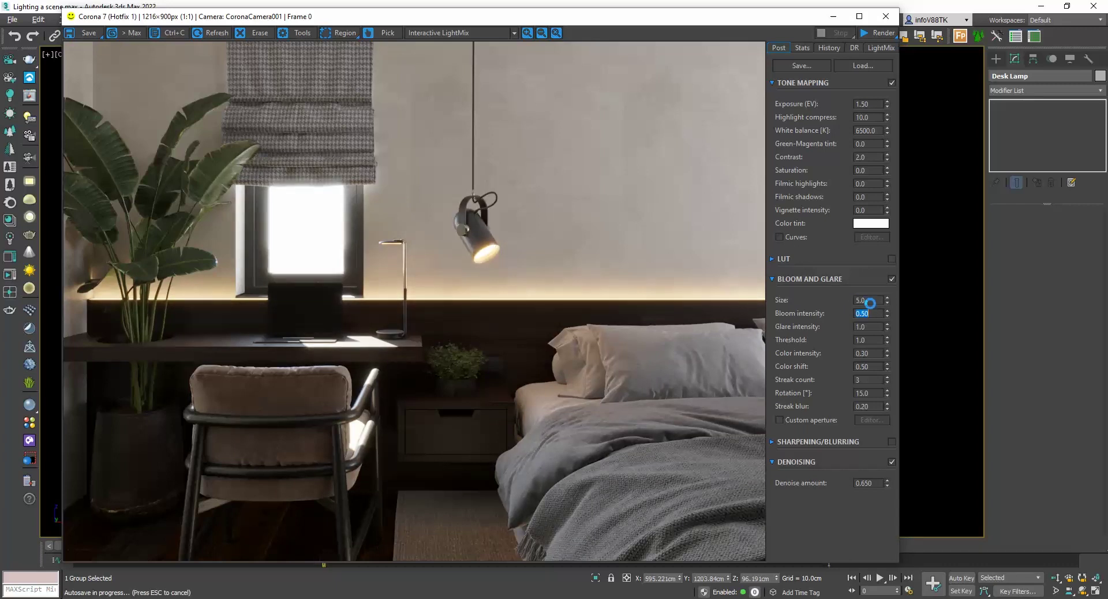
Step: Enable sharpening at amount 2.0 with blur radius 0.0, and turn on LUT
left_click(783, 441)
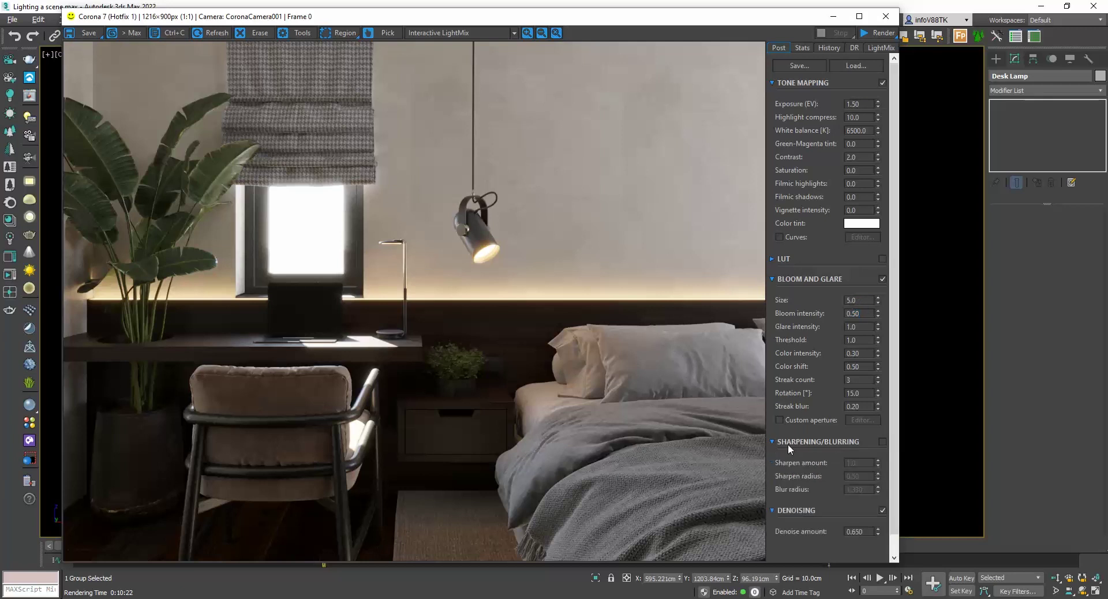
left_click(882, 442)
double_click(852, 463)
type("2")
left_click_drag(865, 489, 837, 489)
type("0")
key("Return")
left_click(882, 258)
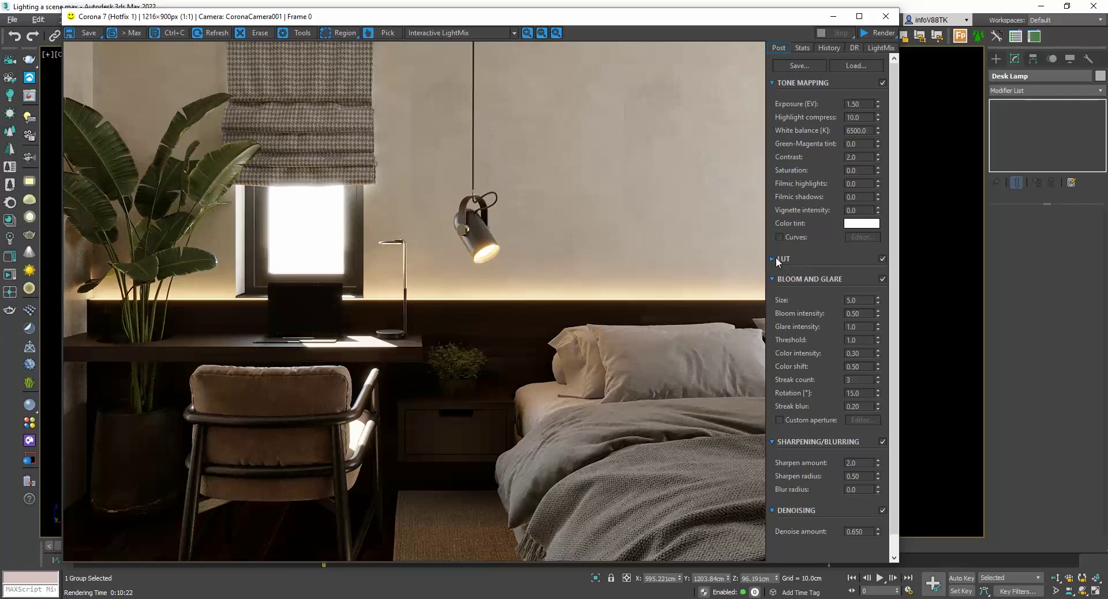
Step: Choose the Adanmq_Agfa HDC_100+ preset in the LUT dropdown
left_click(772, 258)
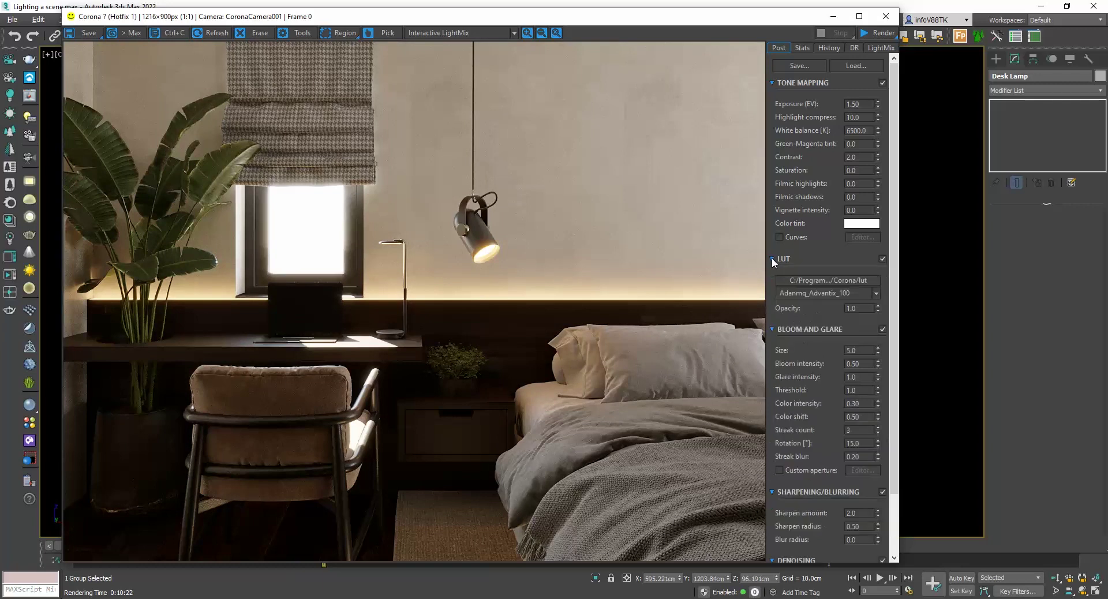
left_click(820, 289)
scroll(818, 290, "down", 1)
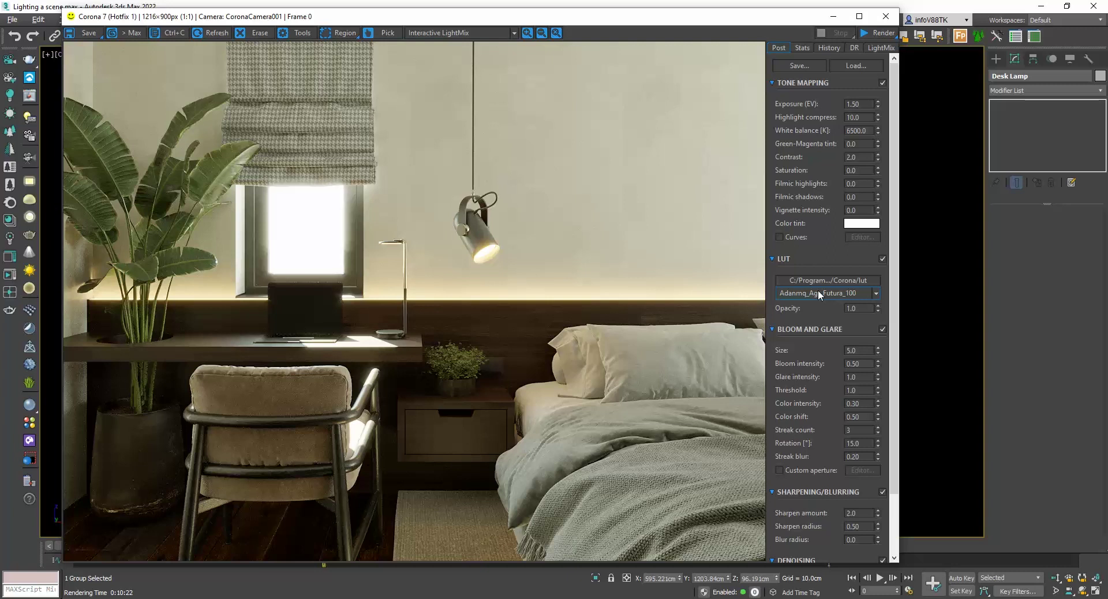
scroll(818, 289, "down", 1)
scroll(819, 290, "down", 1)
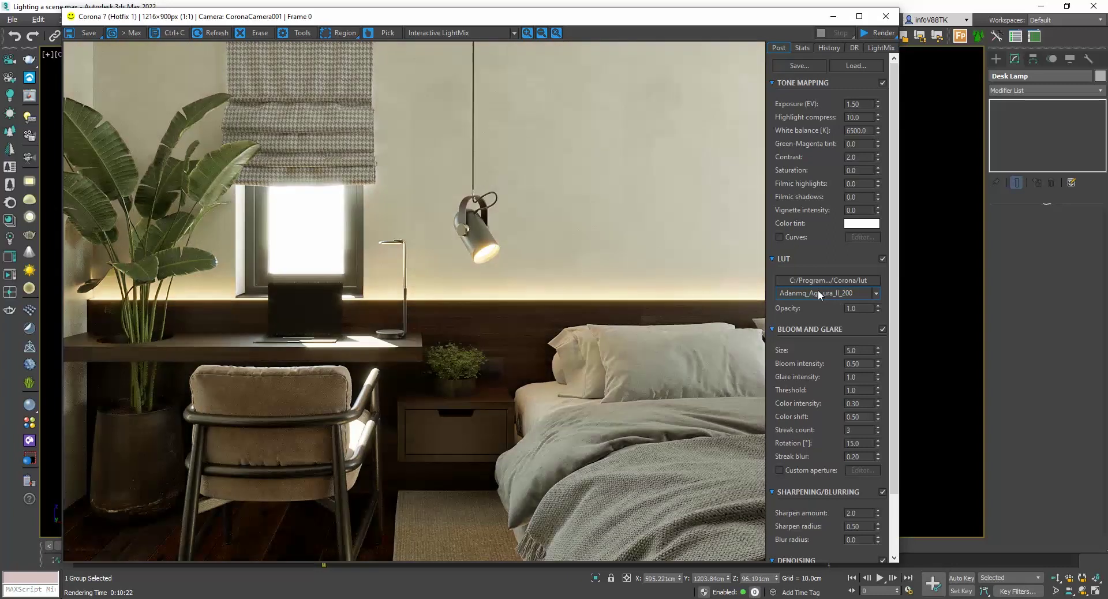
scroll(819, 290, "down", 1)
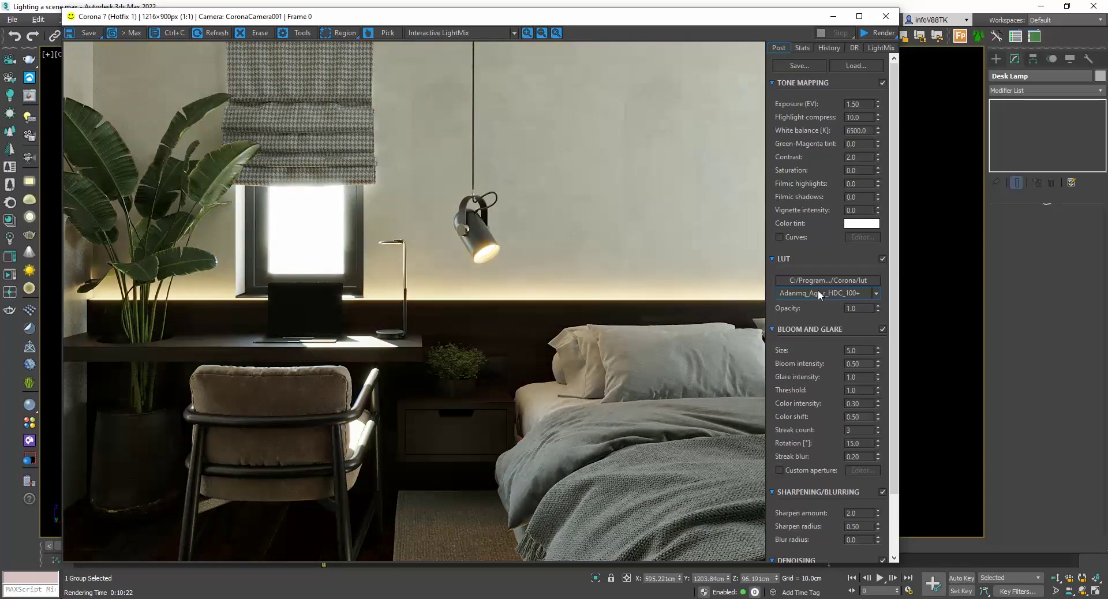
Step: Set LUT opacity to 0.20, then toggle the LUT off and on to compare
key("Tab")
key("Return")
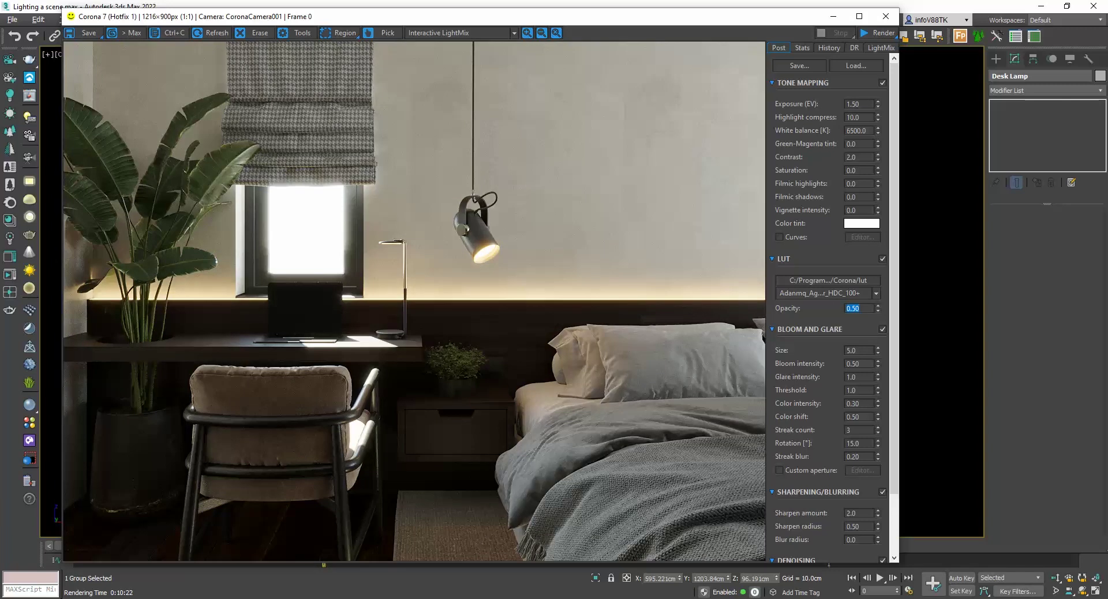
type(".2")
key("Return")
left_click(883, 259)
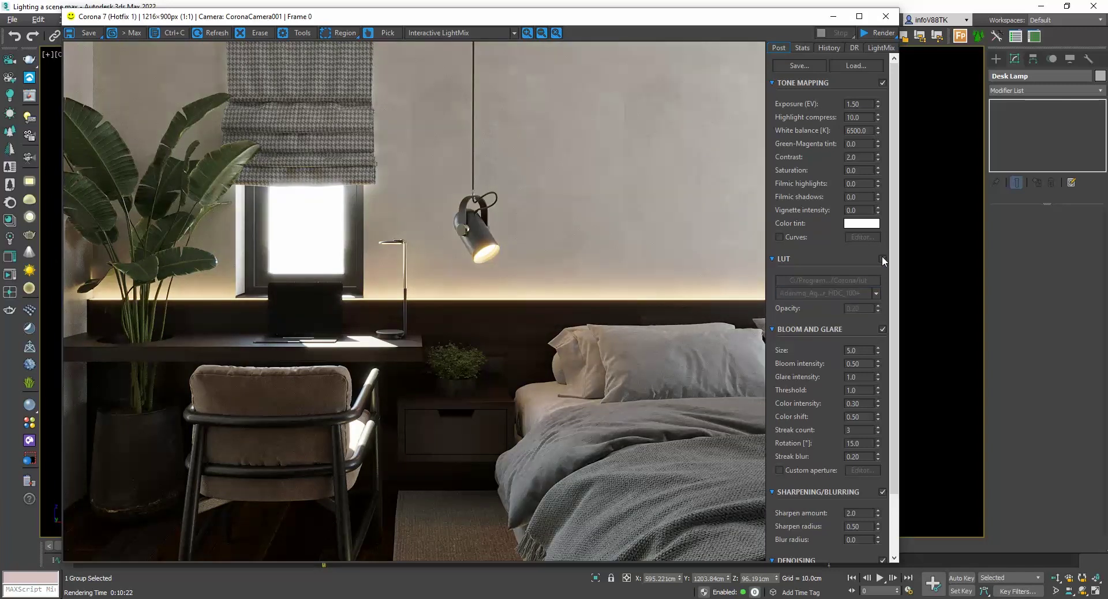
left_click(882, 259)
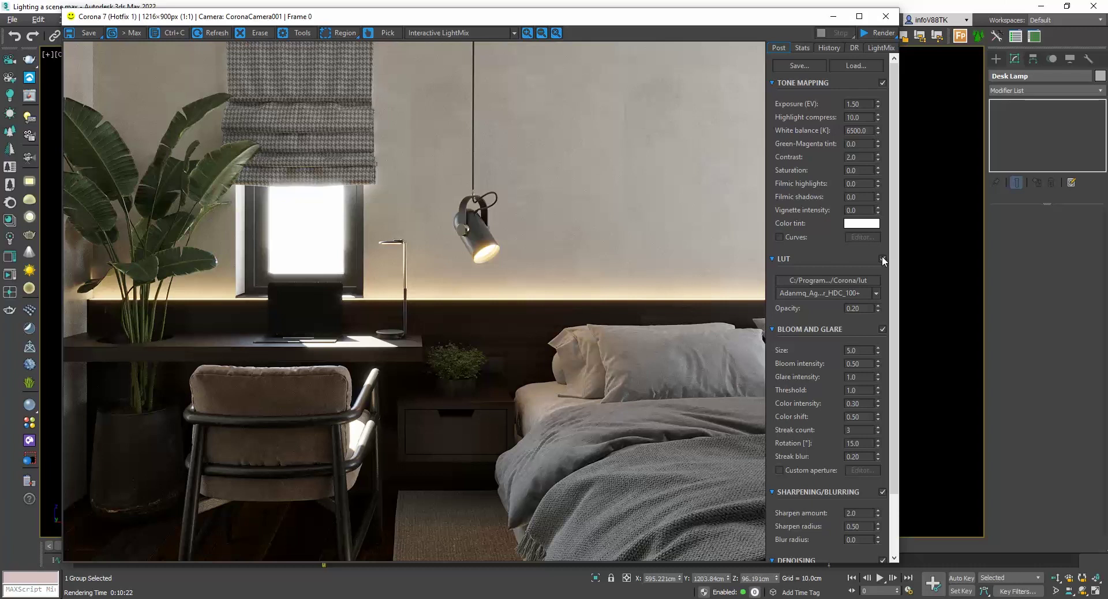
Step: In LightMix, raise the Environment - Skylight strength from 2.0 to 3.0
left_click(881, 47)
double_click(860, 63)
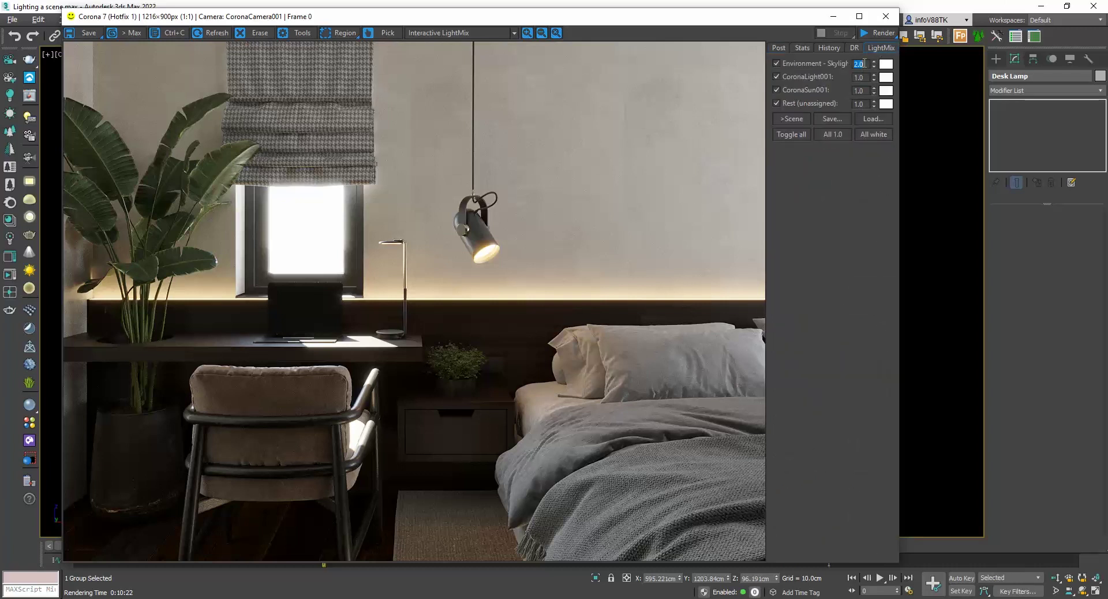
type("3")
key("Return")
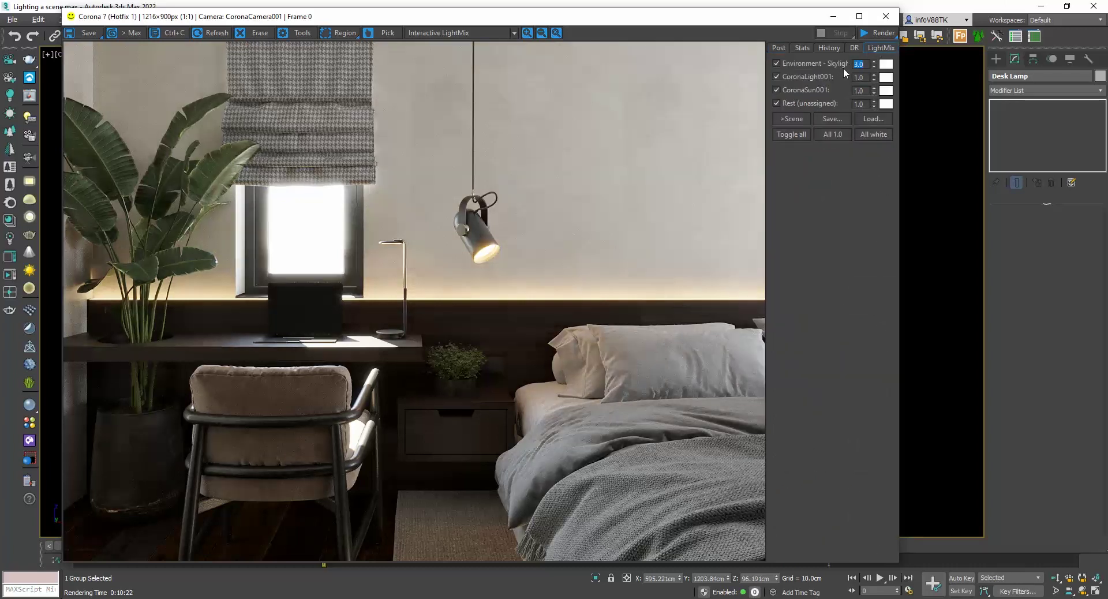